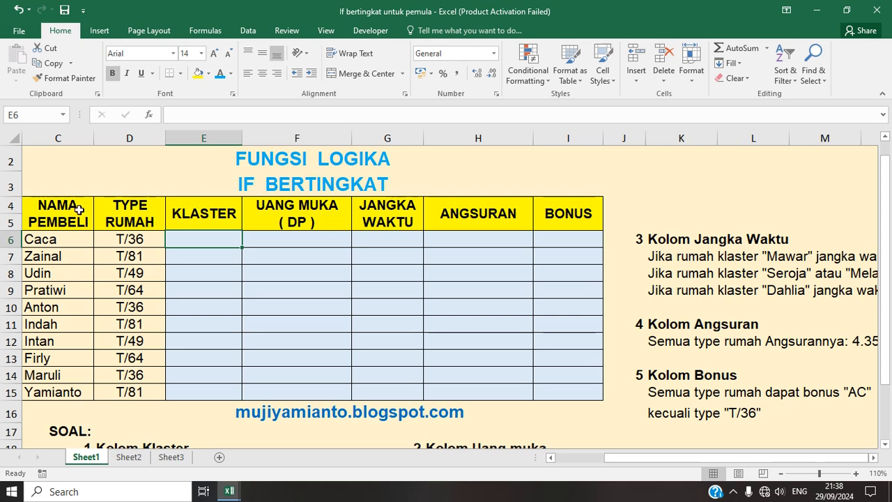
Step: Examine the house purchase table's columns and the SOAL rules below it, especially those for Kolom Klaster
left_click(143, 208)
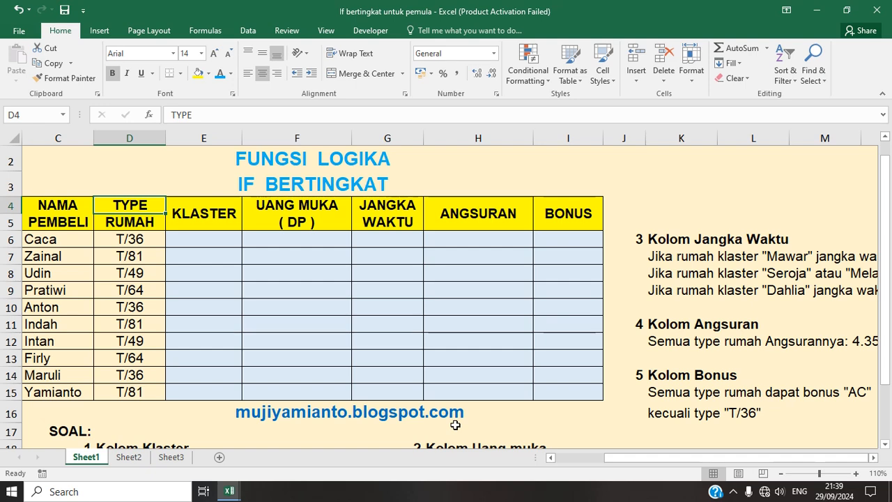
left_click(885, 447)
left_click(885, 447)
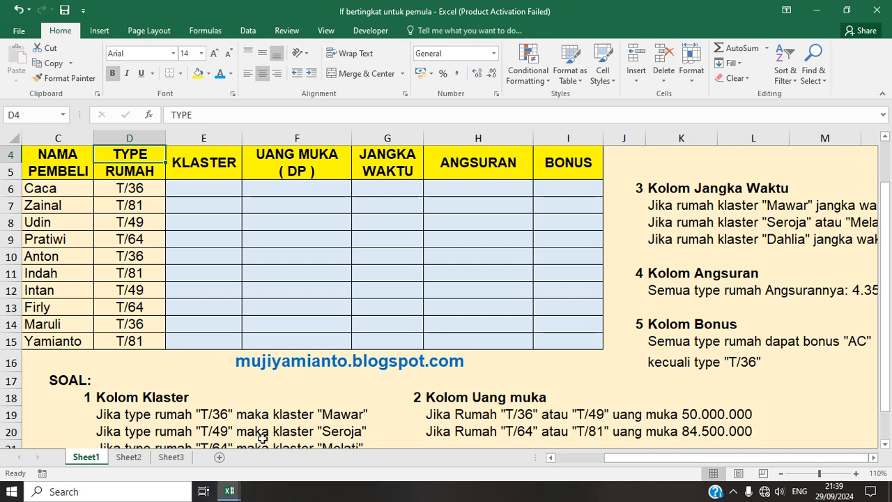
left_click(885, 445)
left_click(886, 444)
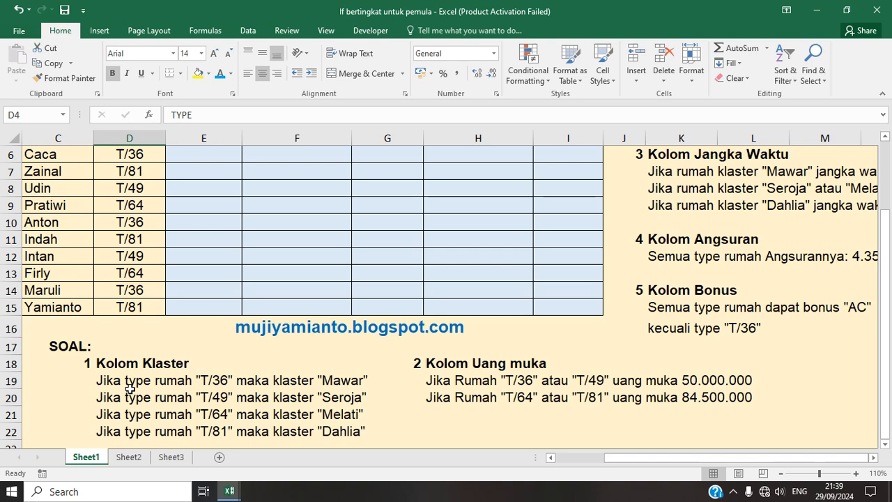
left_click(885, 138)
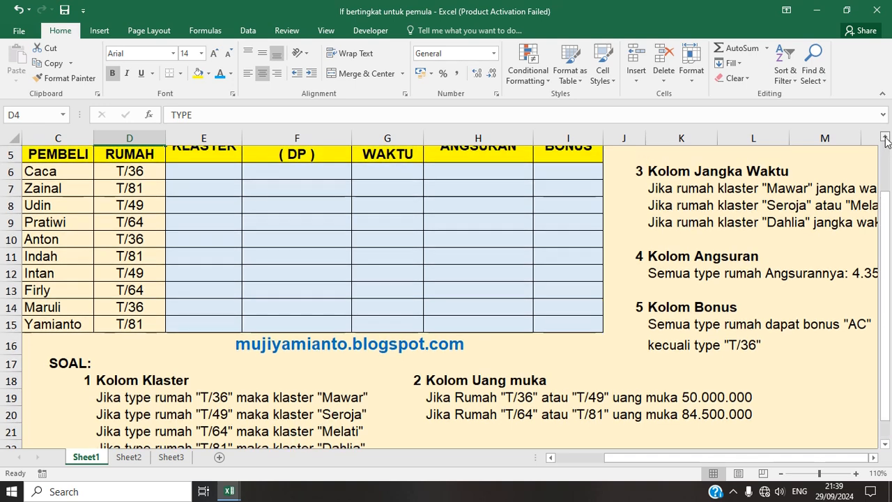
left_click(885, 137)
Step: Start an IF formula in E6 that returns "MAWAR" when D6 equals "T/36"
left_click(183, 191)
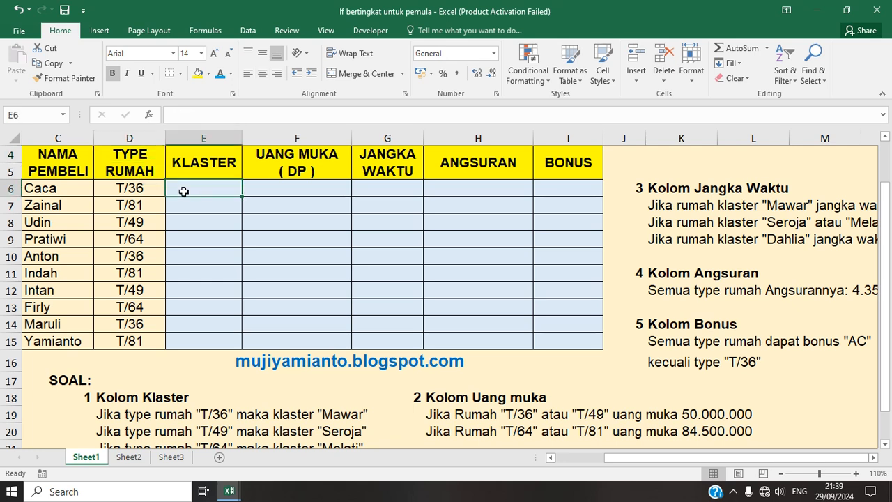
type("=if")
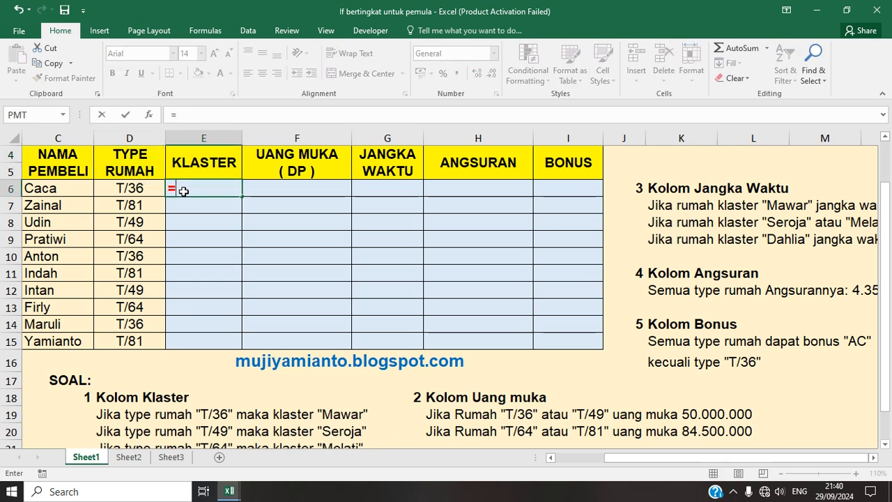
key("Tab")
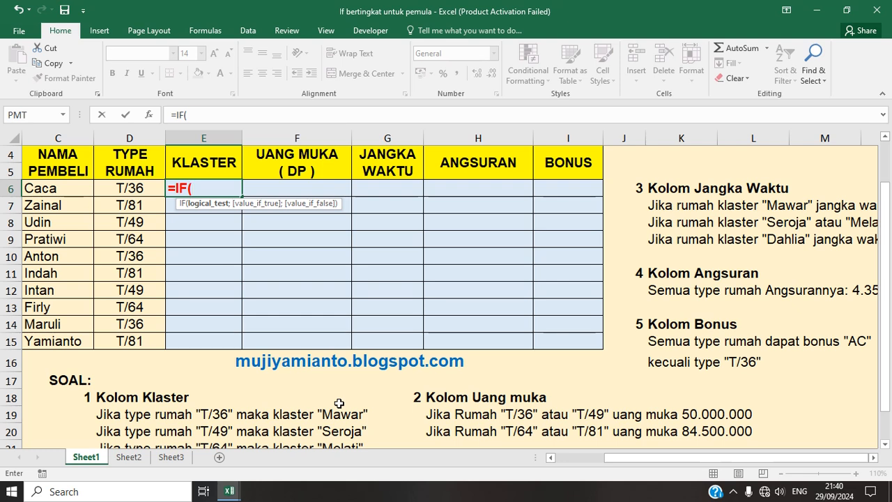
left_click(132, 188)
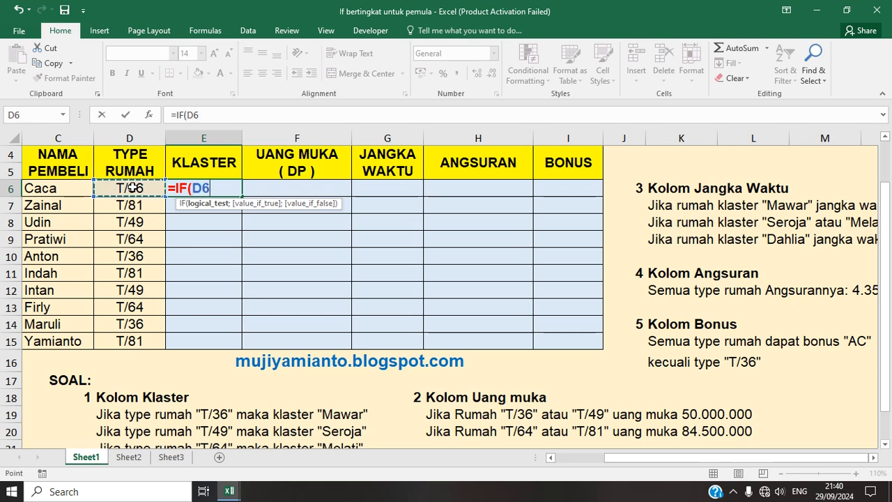
type("=")
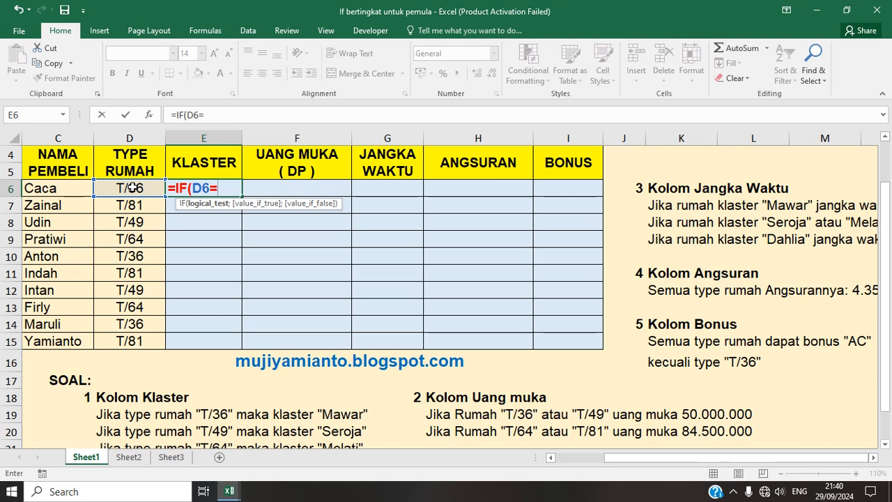
type("\"T/36\";")
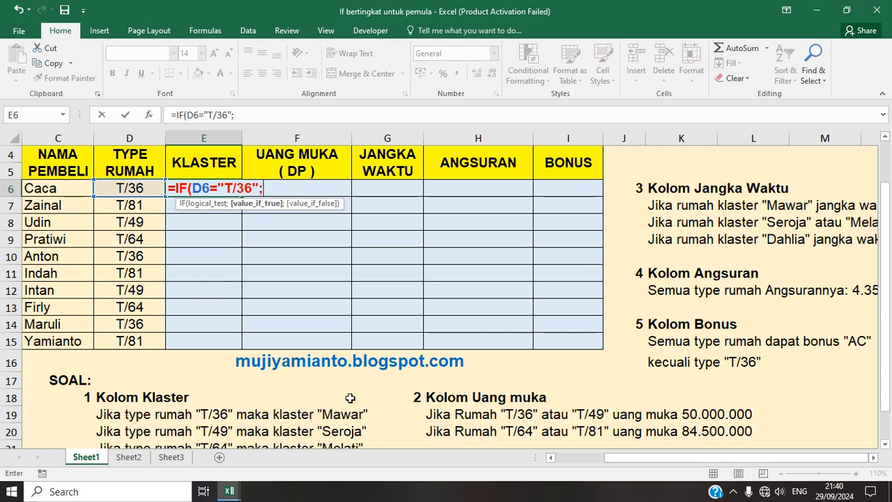
type("\"MAWA")
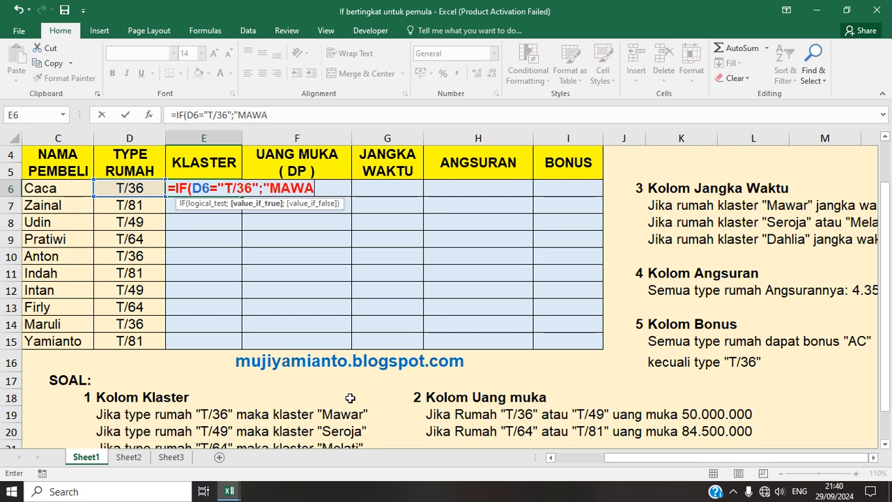
type("R\";")
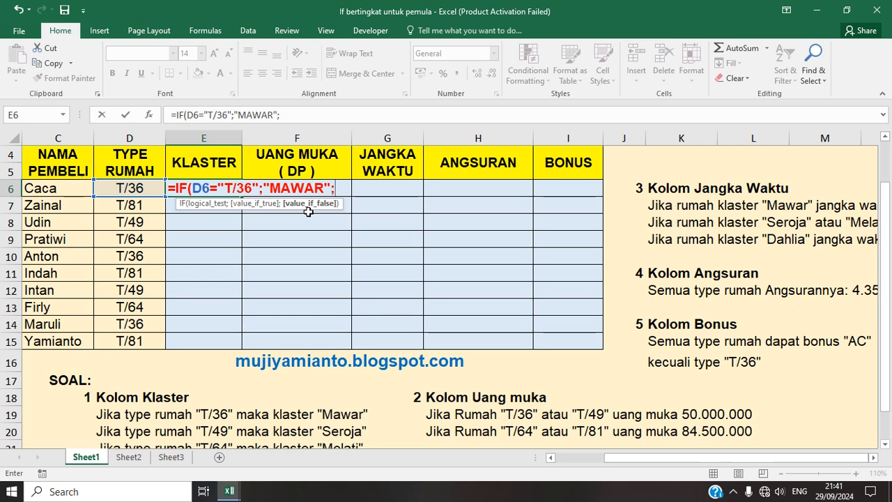
Step: Nest a second IF as the false value in E6's formula, returning "SEROJA" when D6 equals "T/49"
type("IF")
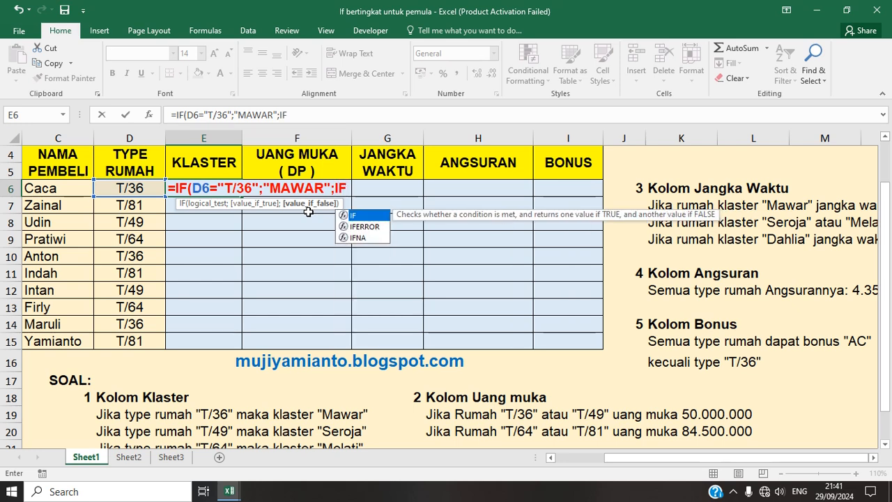
type("(")
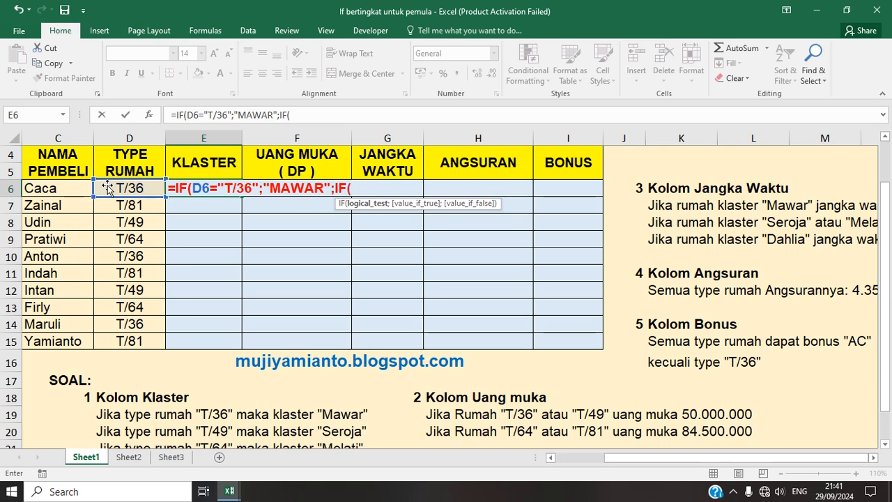
left_click(134, 189)
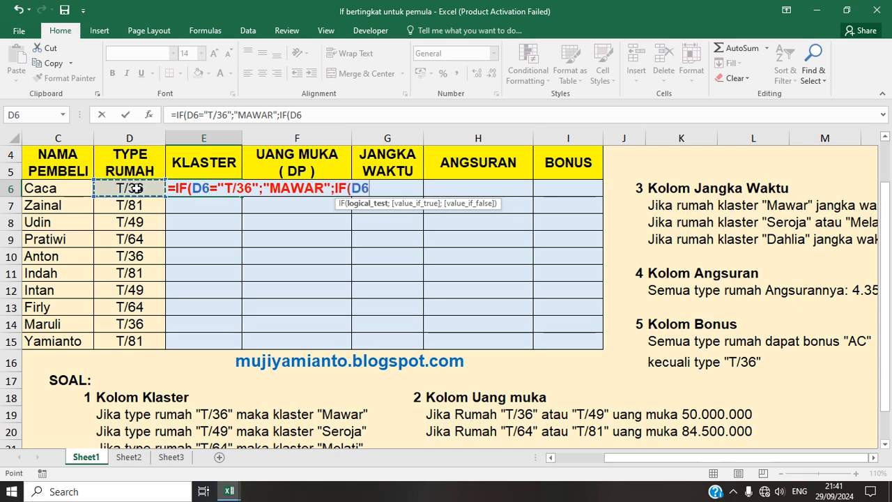
type("=\"T")
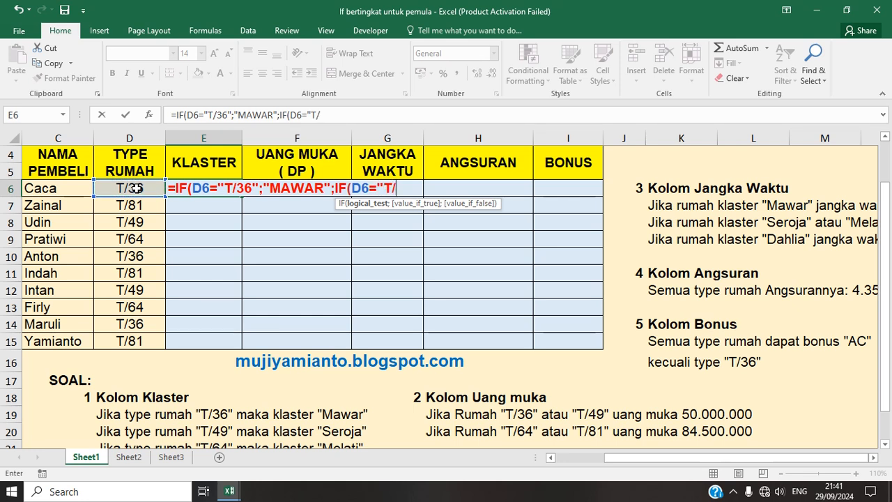
type("/49\";")
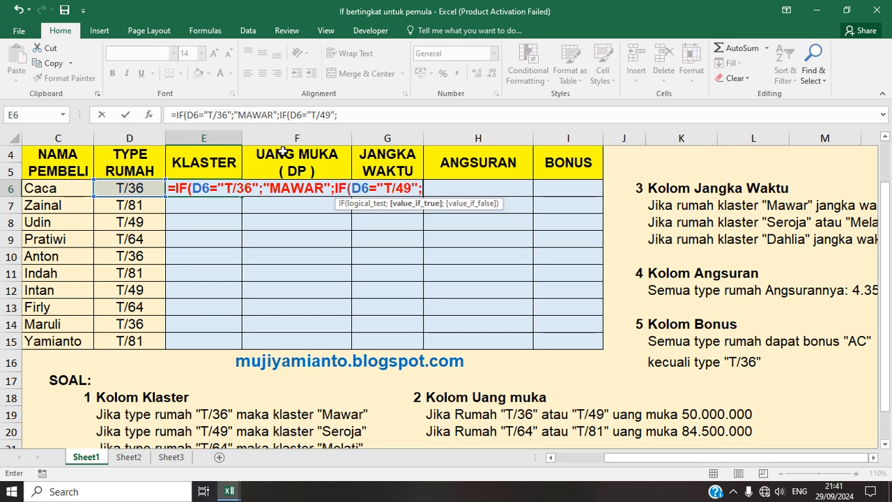
type("\"SEROJA")
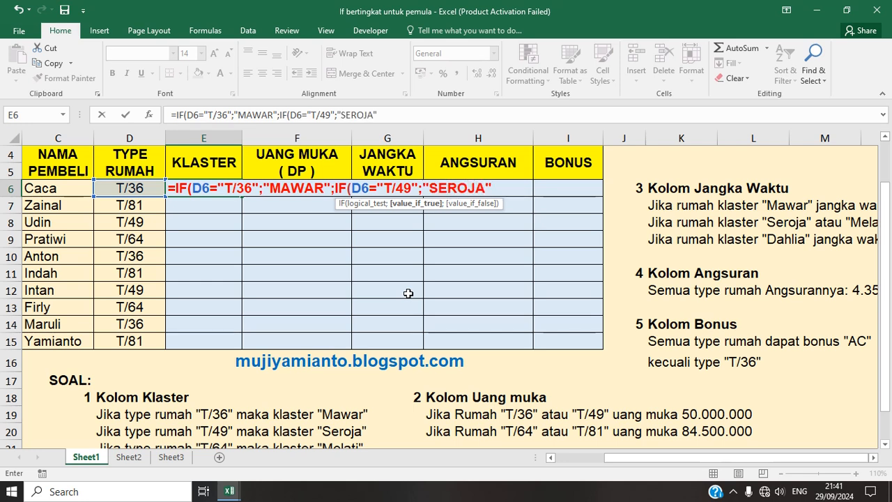
type("\";")
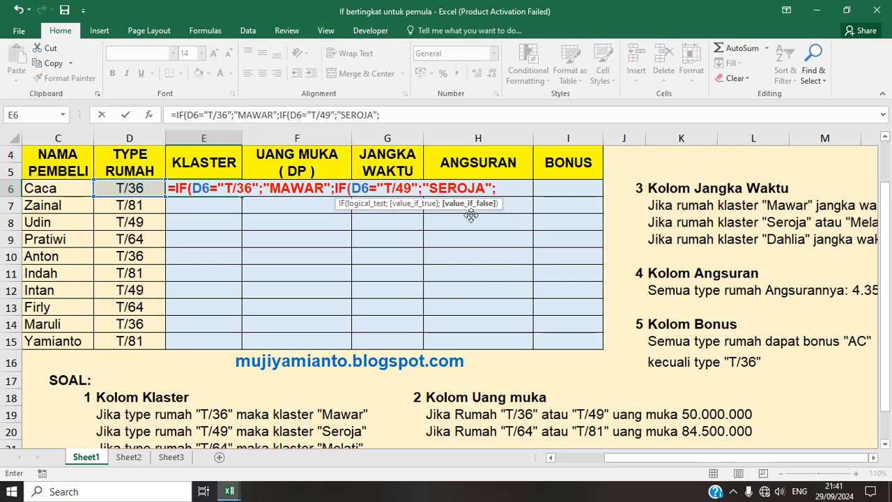
Step: Nest a third IF in E6's formula, returning "MELATI" when D6 equals "T/64"
left_click(885, 444)
left_click(885, 444)
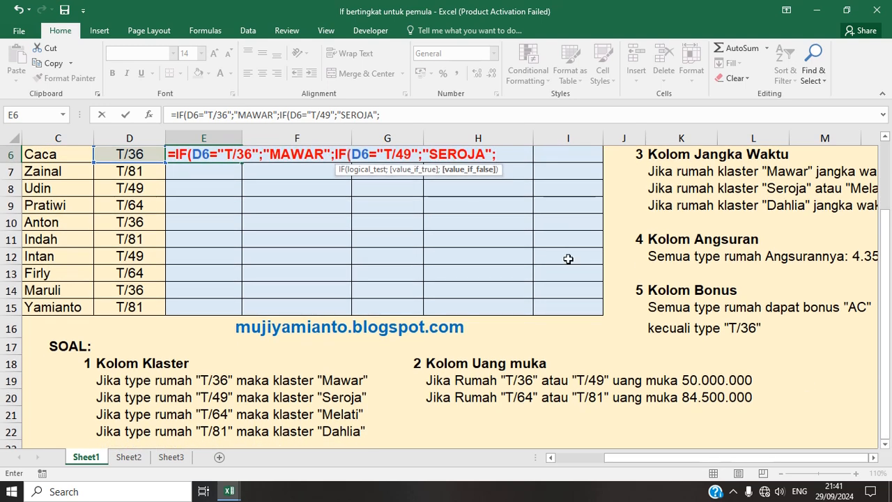
type("IF(")
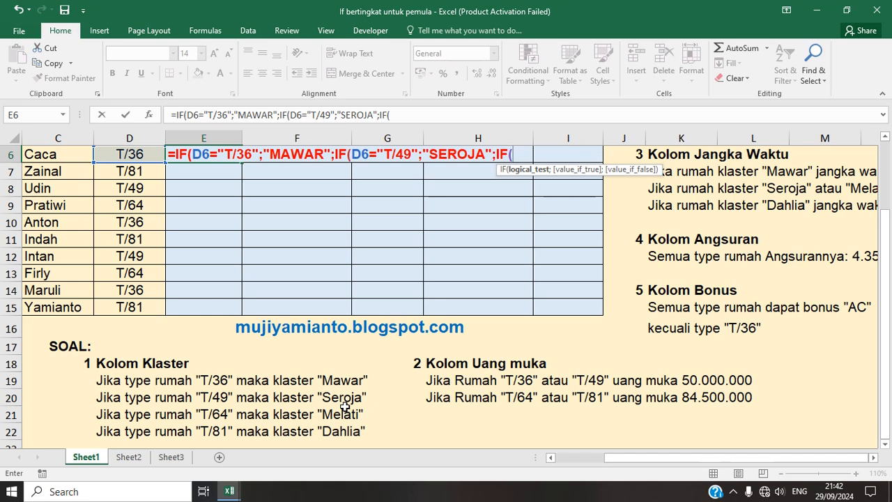
left_click(148, 156)
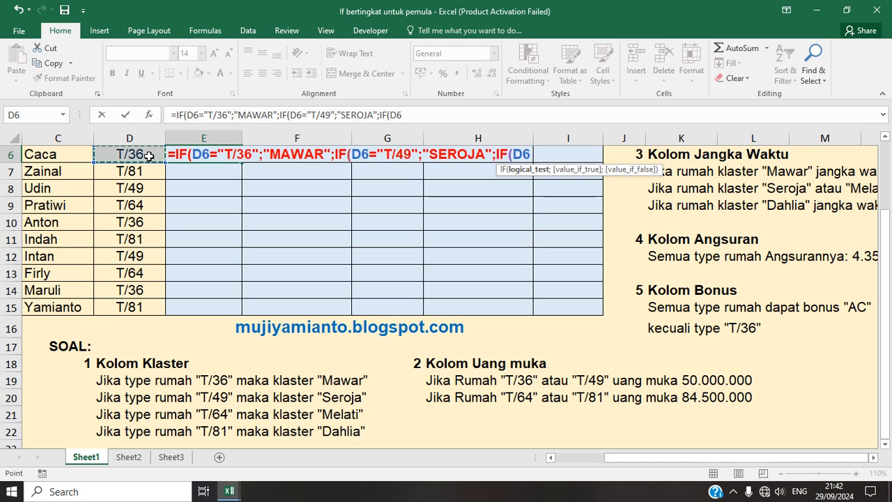
type("=")
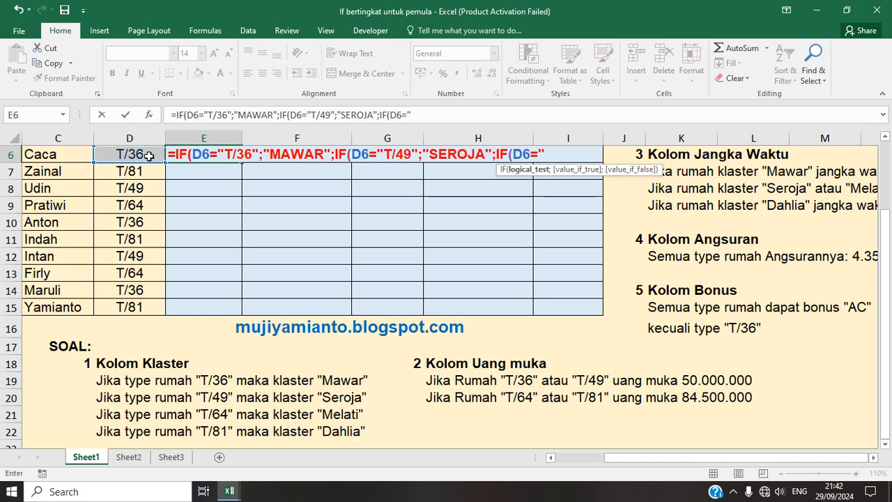
type("\"T/64")
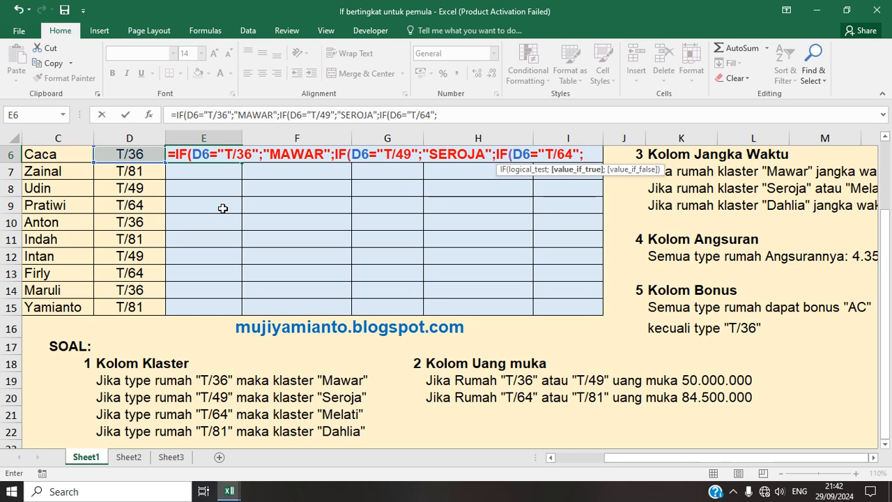
type("ME")
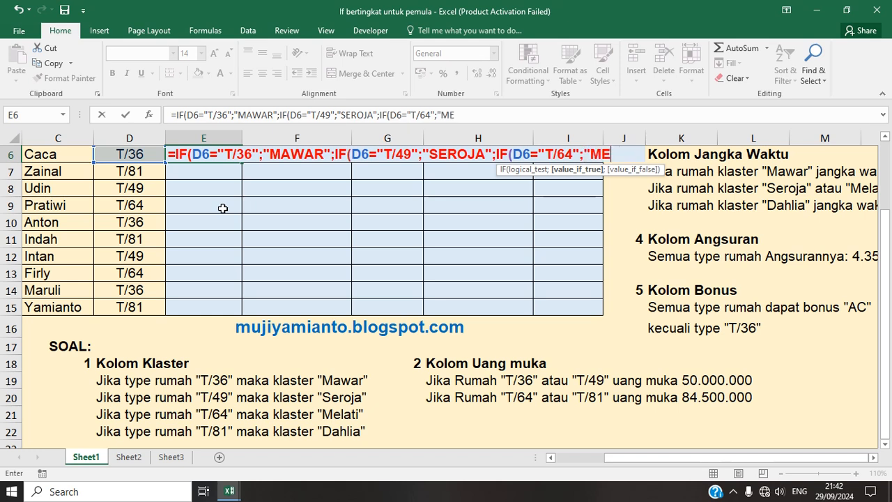
type("LATI\"")
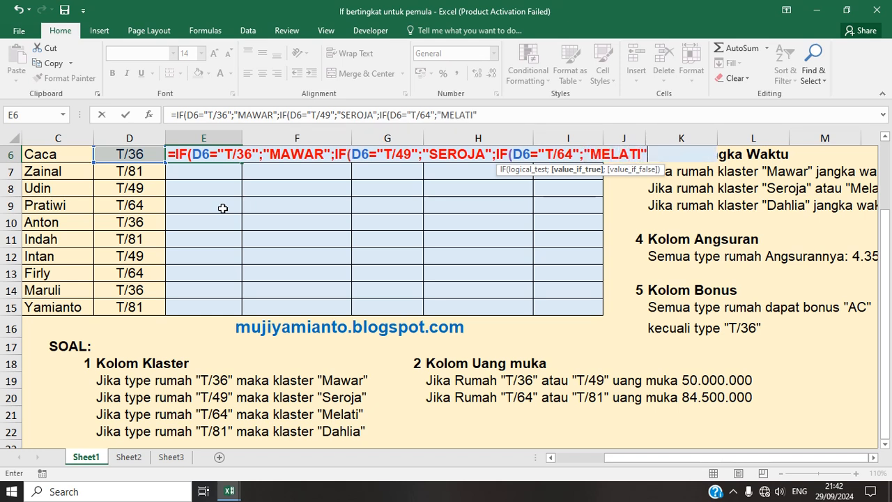
type(";")
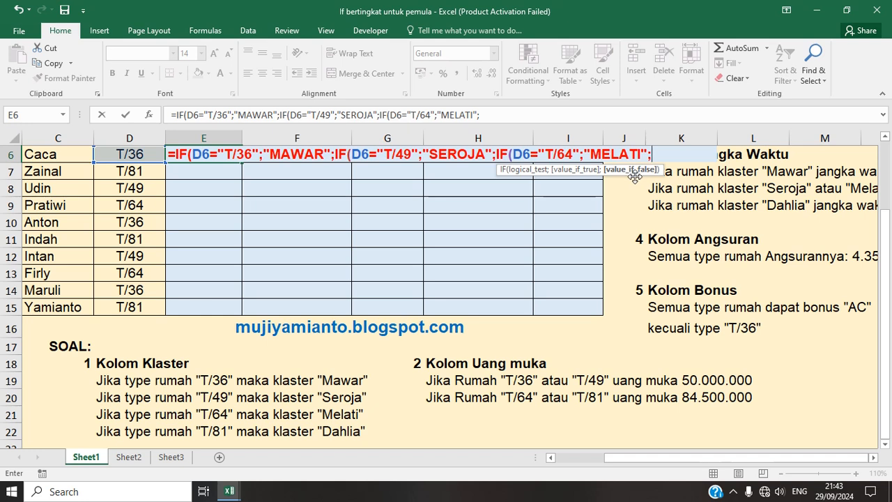
Step: Finish E6's formula with "DAHLIA" as the final false value, close all three IFs and enter it
type("\"DAHLIA")
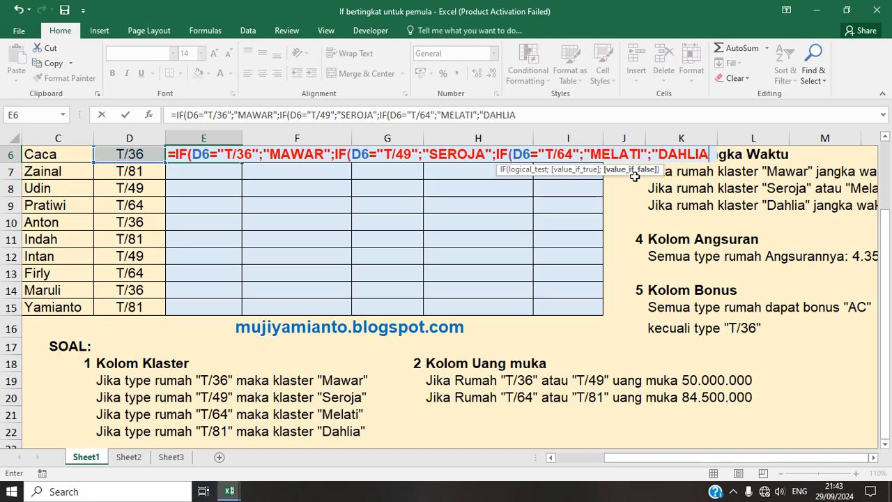
type("\")")
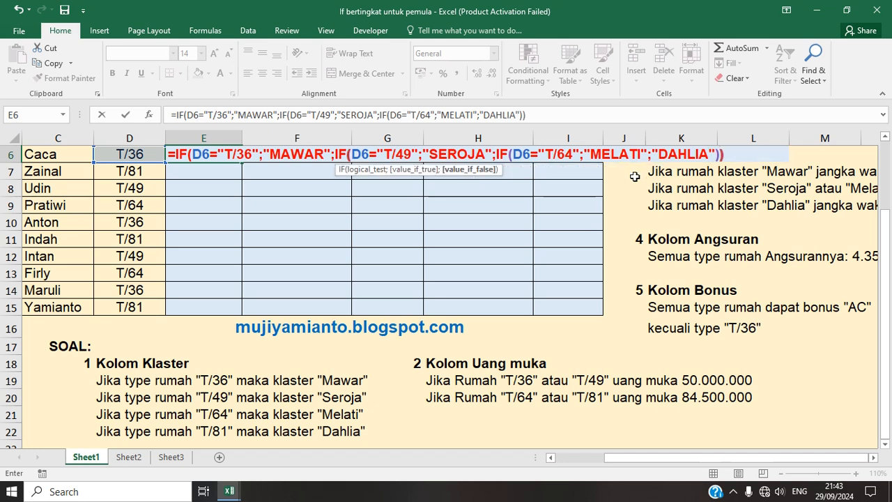
type(")")
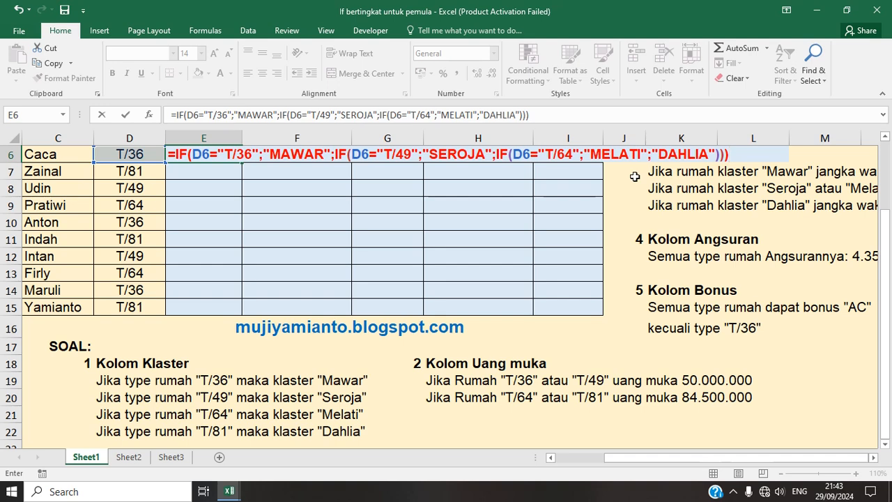
key("Return")
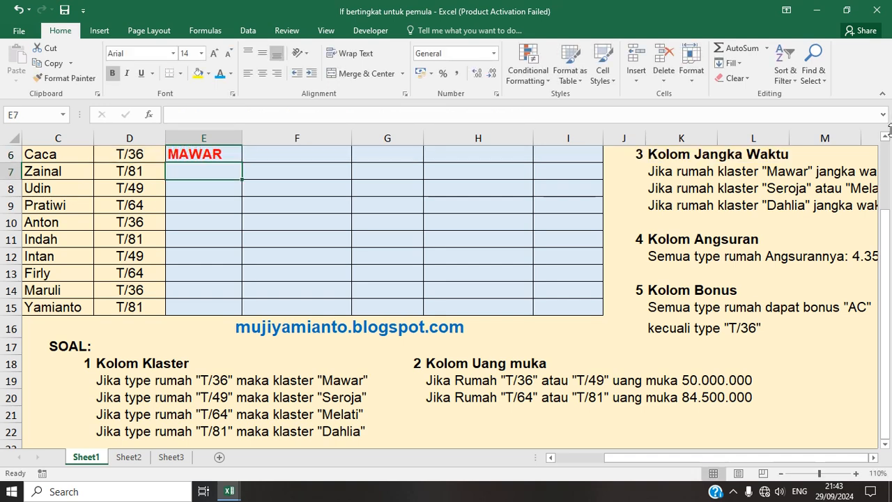
Step: Fill the Klaster formula from E6 down to E15
left_click(885, 137)
left_click(885, 137)
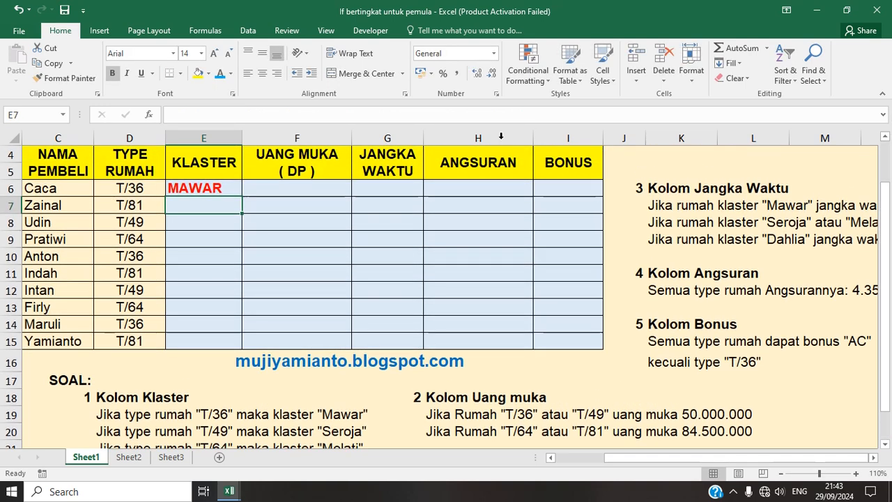
left_click(238, 187)
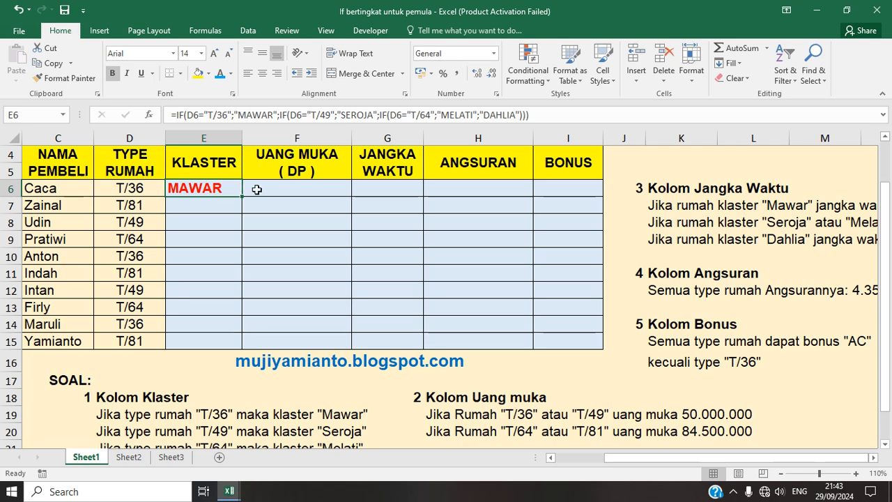
left_click_drag(242, 196, 237, 343)
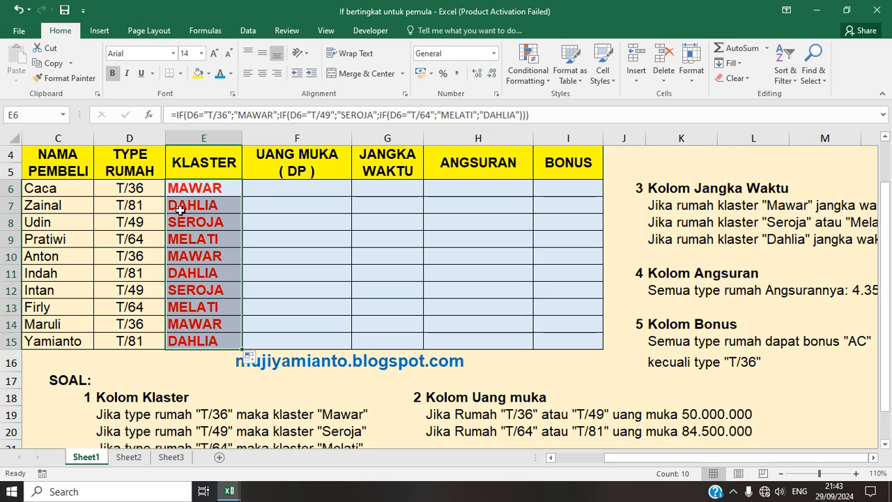
Step: Start an IF formula in F6 with an OR test for D6 equal to "T/36" or "T/49"
left_click(297, 187)
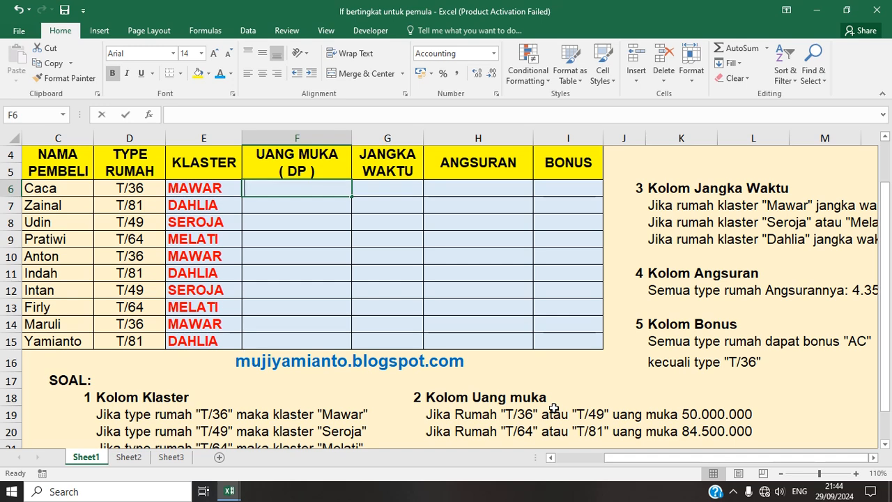
type("=IF(")
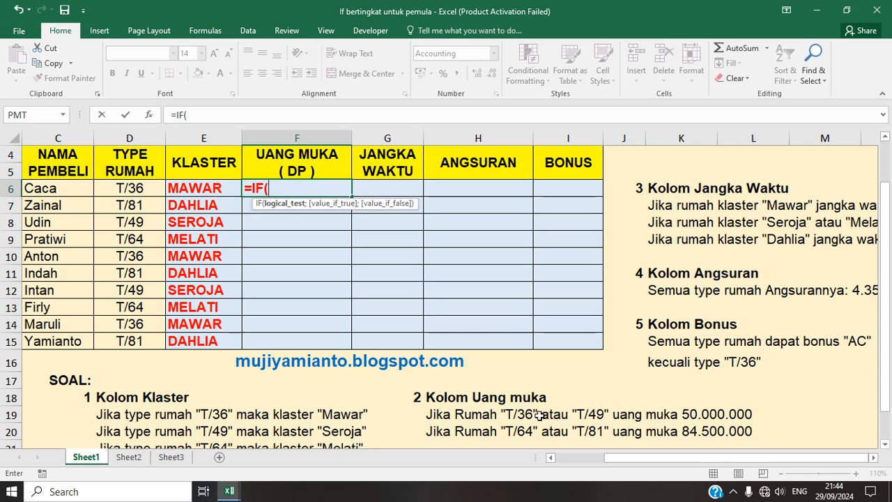
type("OR(")
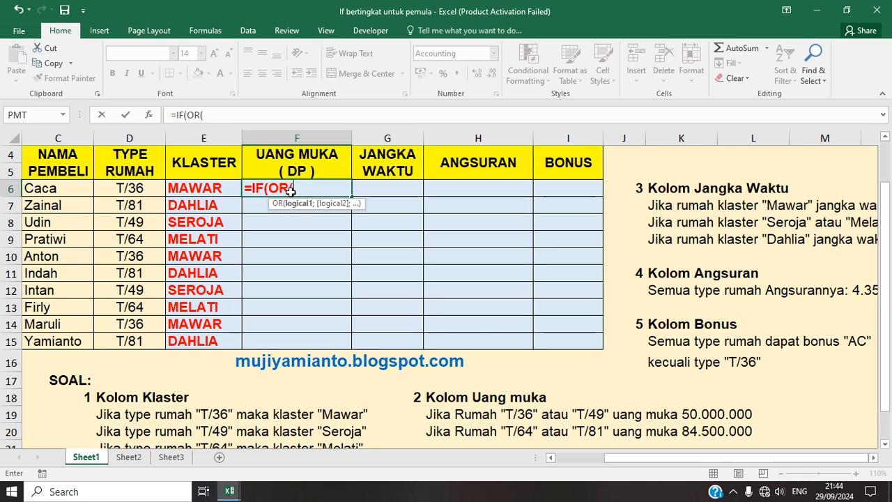
left_click(140, 188)
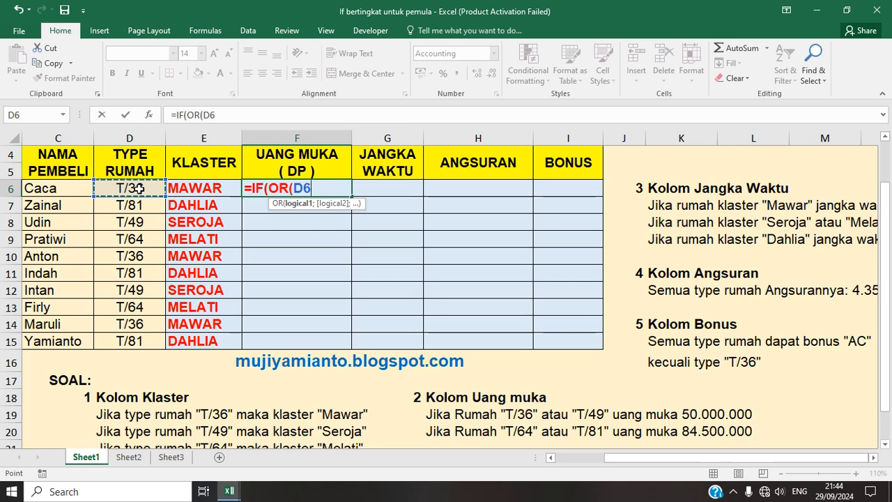
type("=")
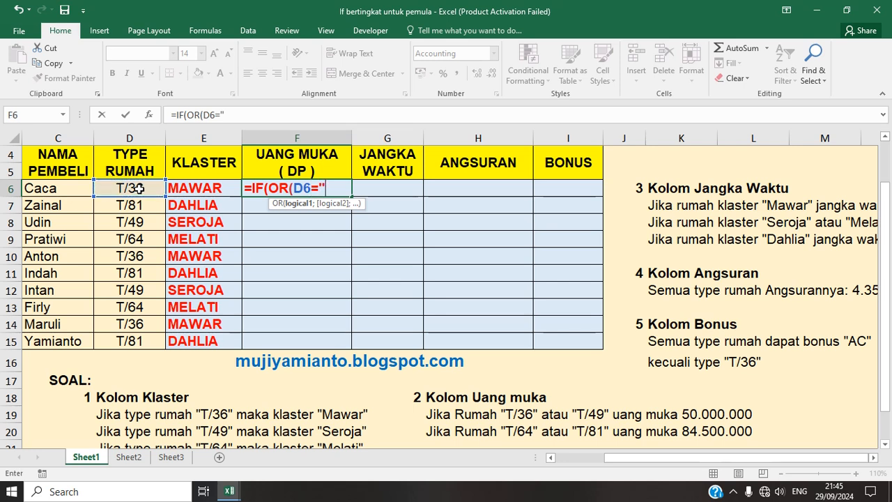
type("\"T/36\";")
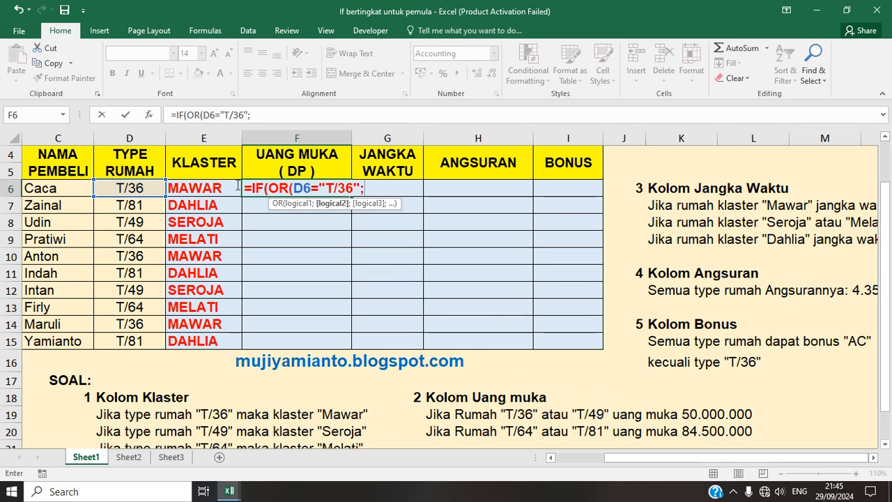
left_click(138, 185)
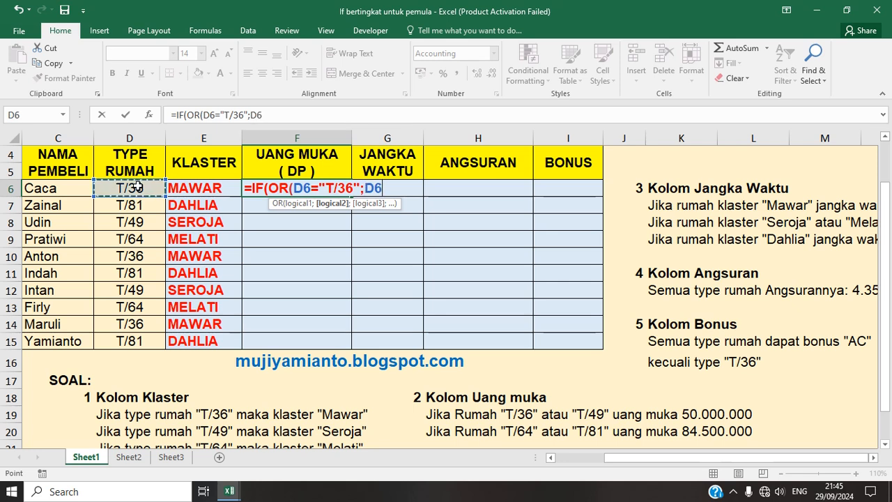
type("=\"")
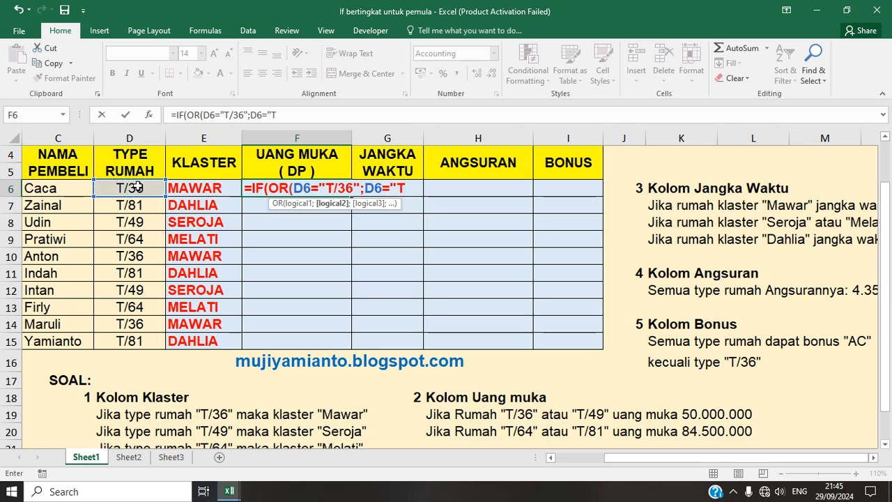
type("T/48")
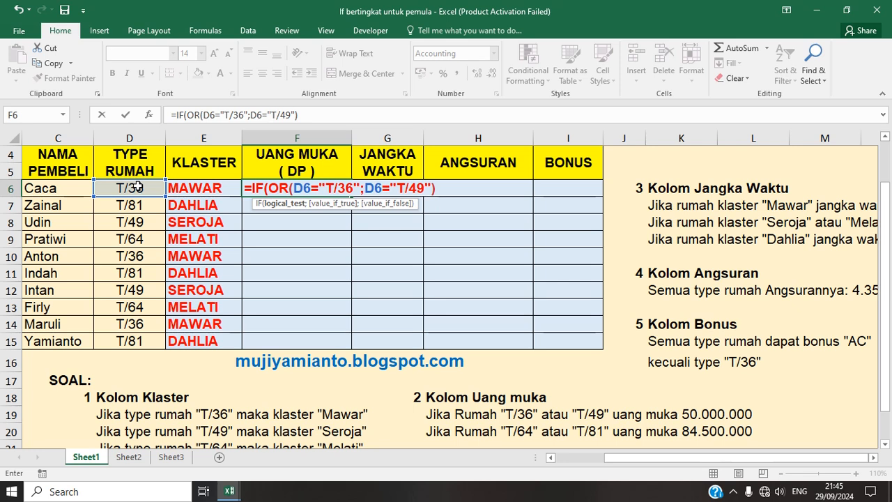
Step: Finish F6's IF formula with 50000000 as the true value and 84500000 as the false value, and enter it
type(";50")
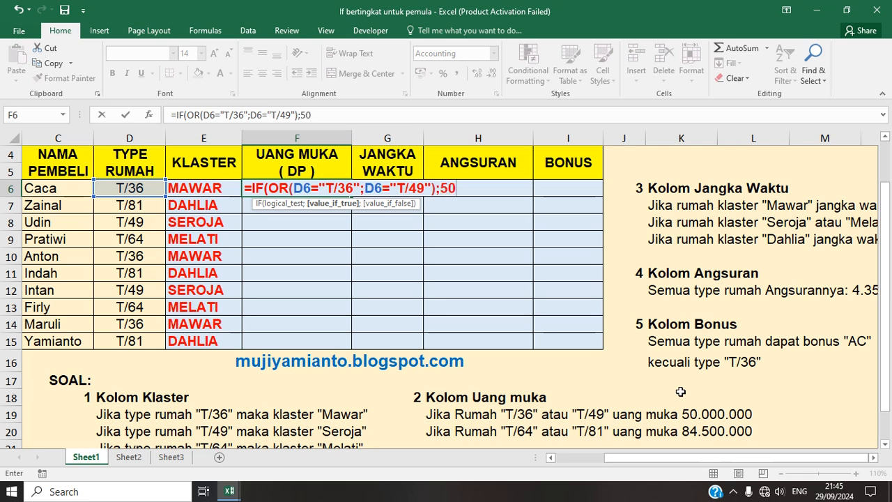
type("000000")
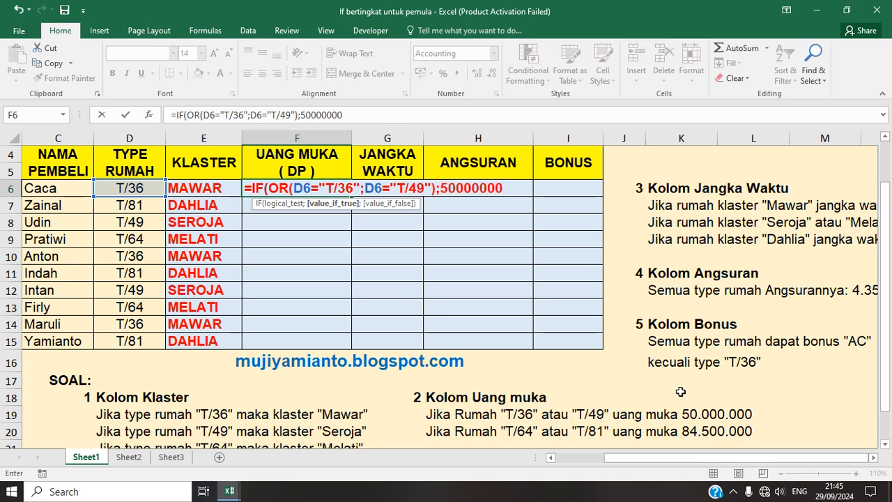
type(";")
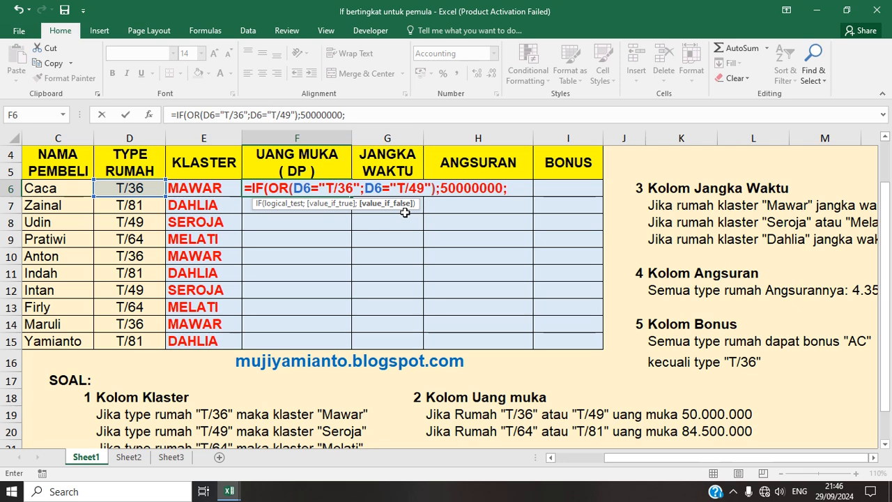
type("84500")
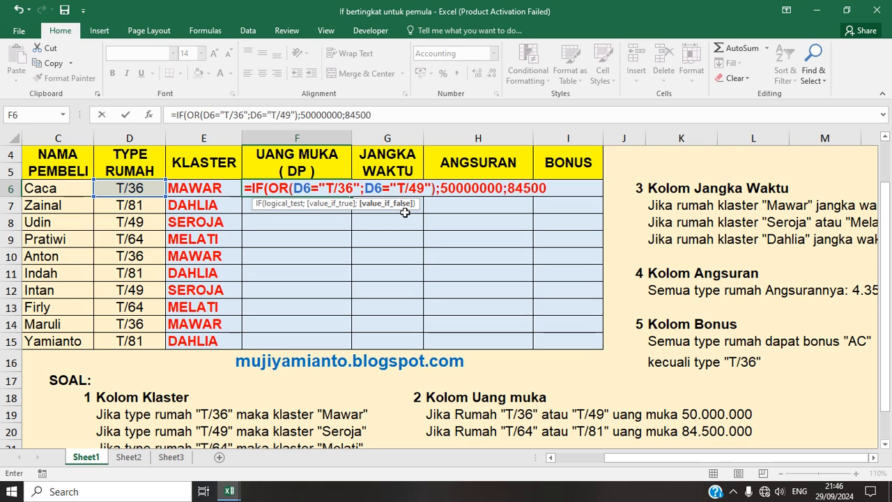
type("000)")
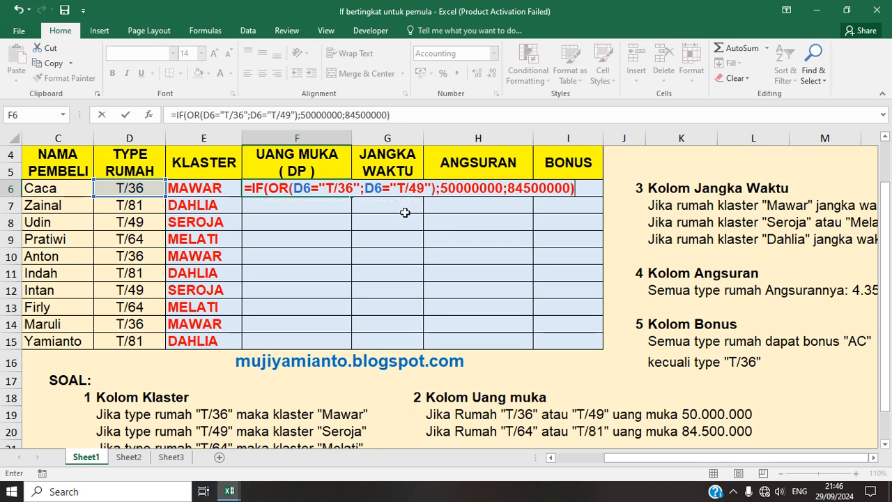
key("Return")
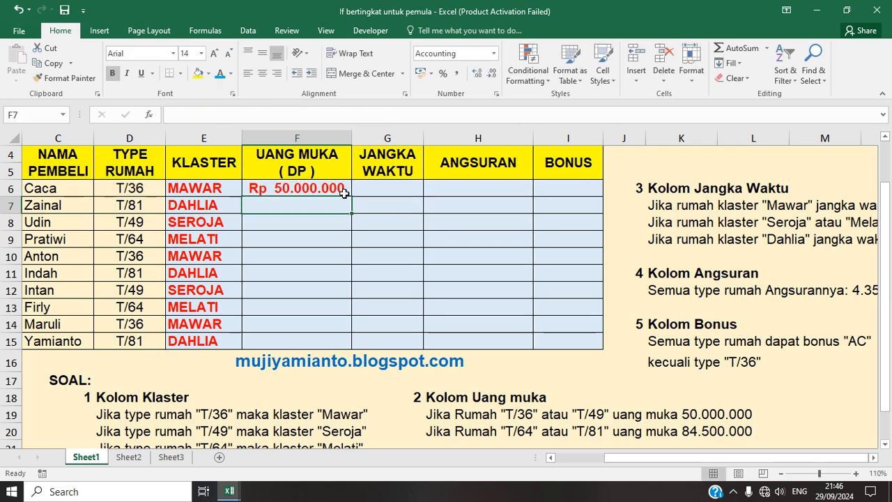
Step: Fill the Uang Muka (DP) formula from F6 down to F15
left_click(338, 188)
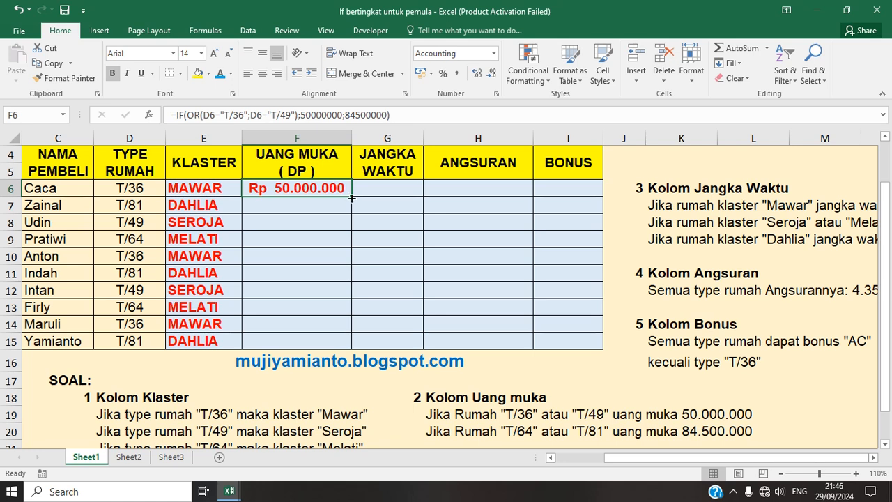
left_click_drag(352, 198, 348, 355)
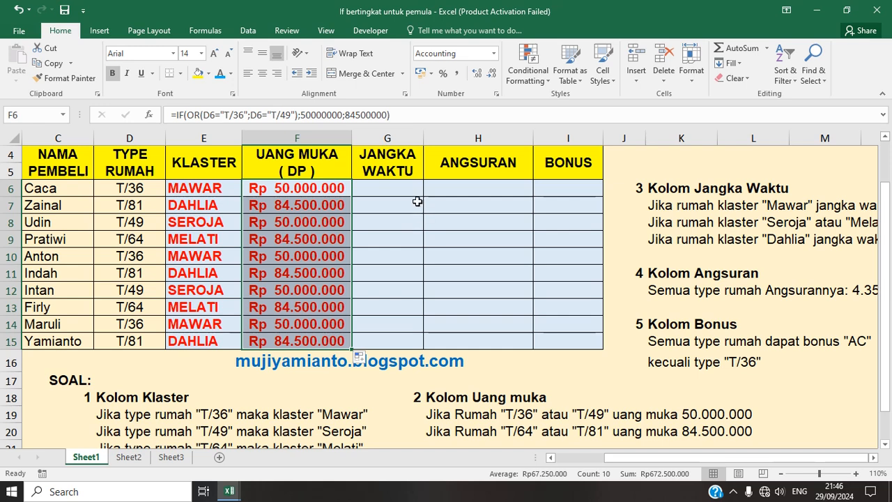
Step: Start an IF formula in G6 that returns "15 th" when E6 equals "MAWAR"
left_click(394, 191)
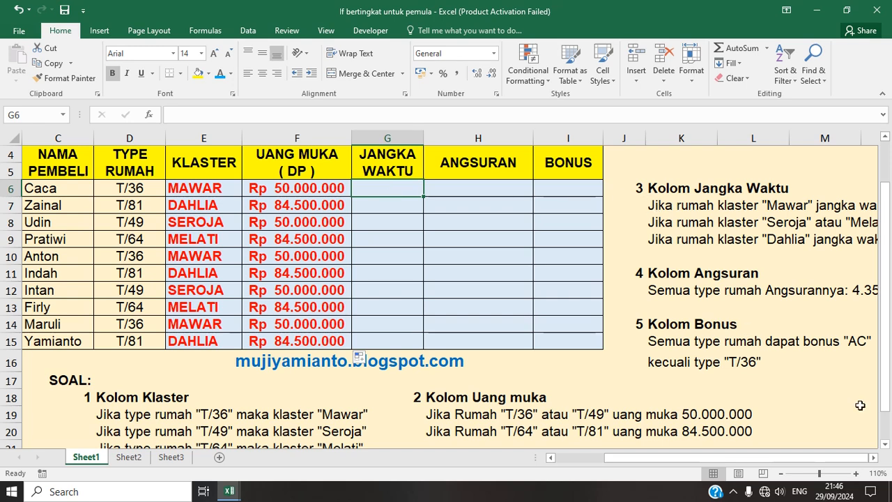
left_click(873, 457)
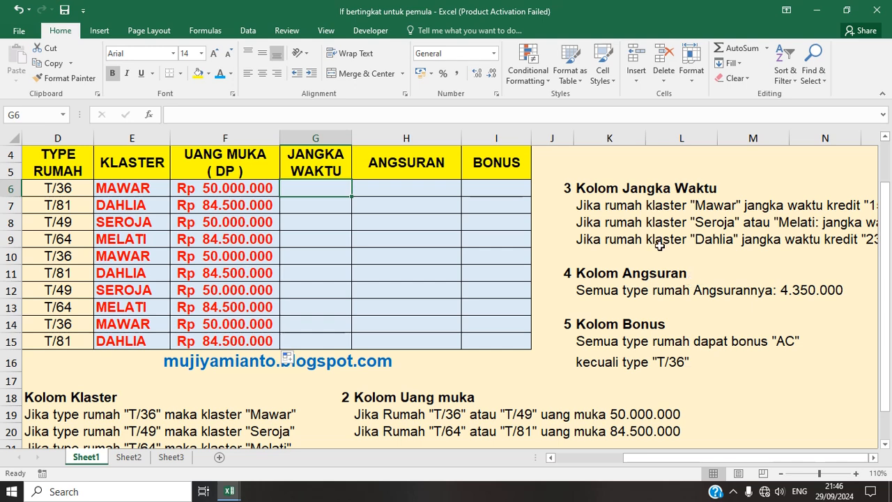
left_click(873, 457)
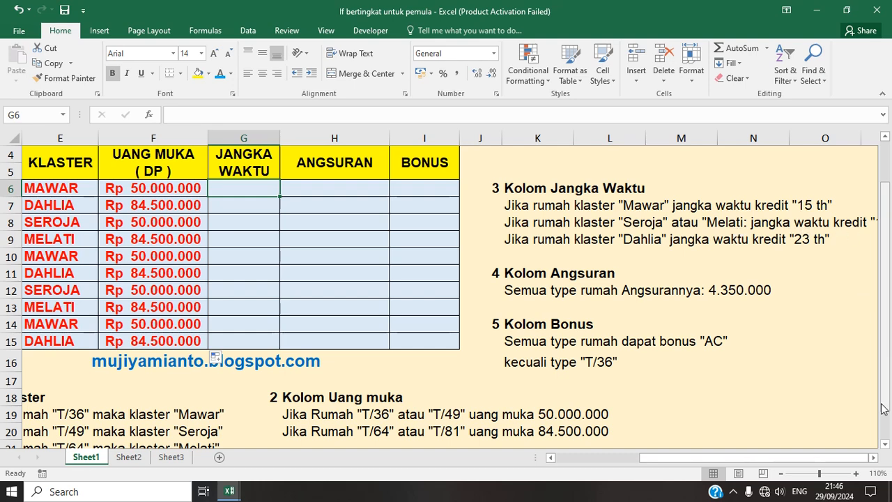
left_click(874, 457)
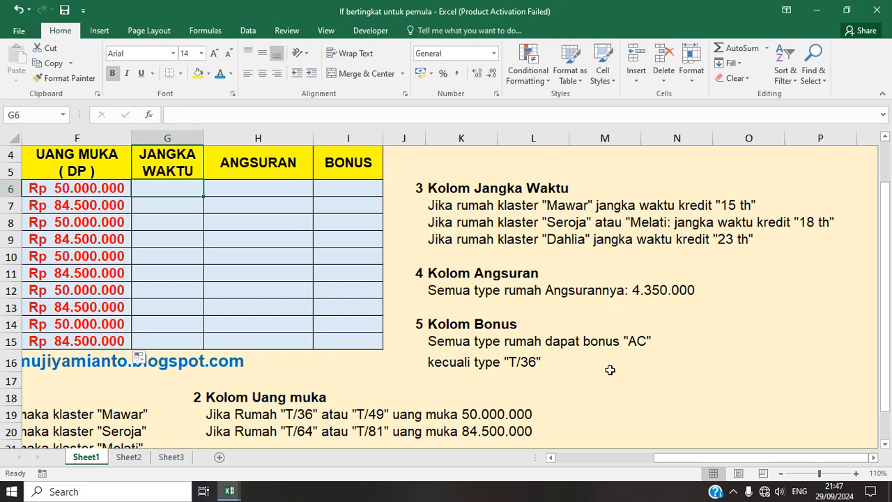
left_click(551, 458)
left_click(551, 457)
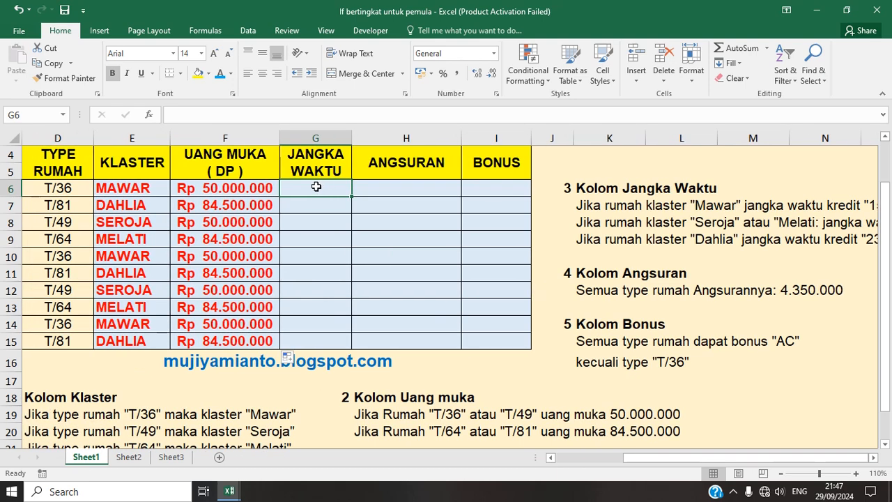
type("=I")
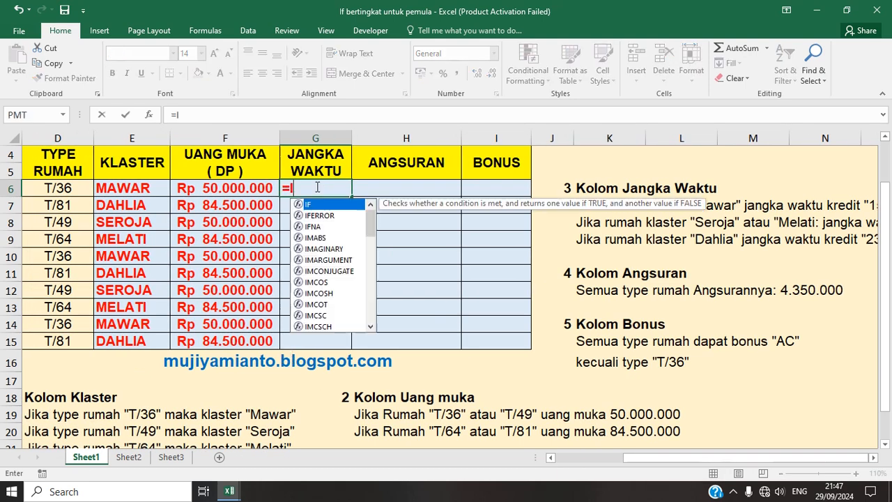
type("F(")
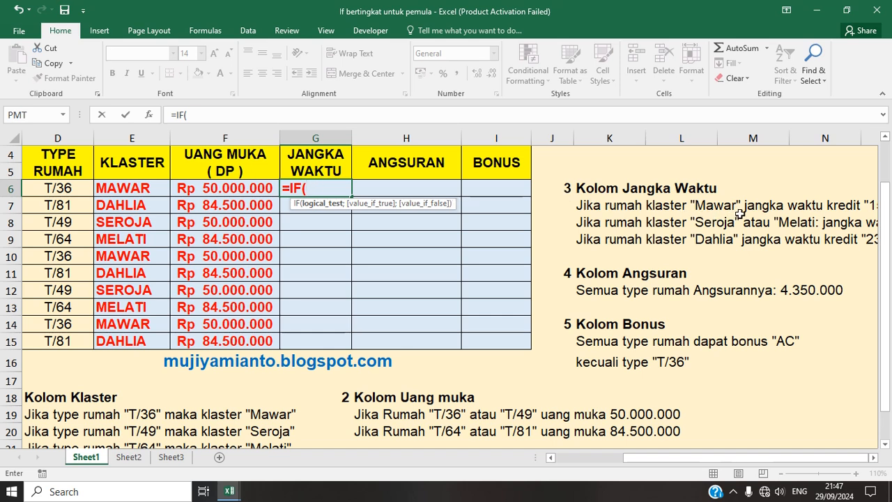
left_click(873, 458)
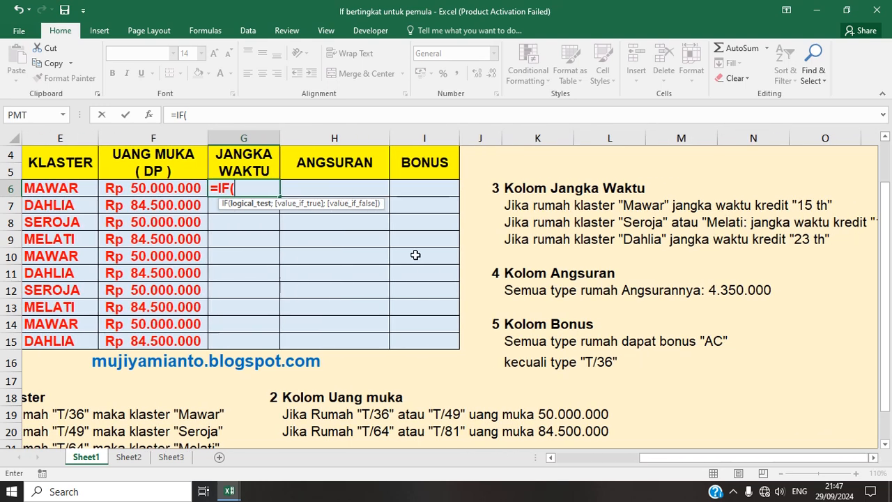
left_click(81, 188)
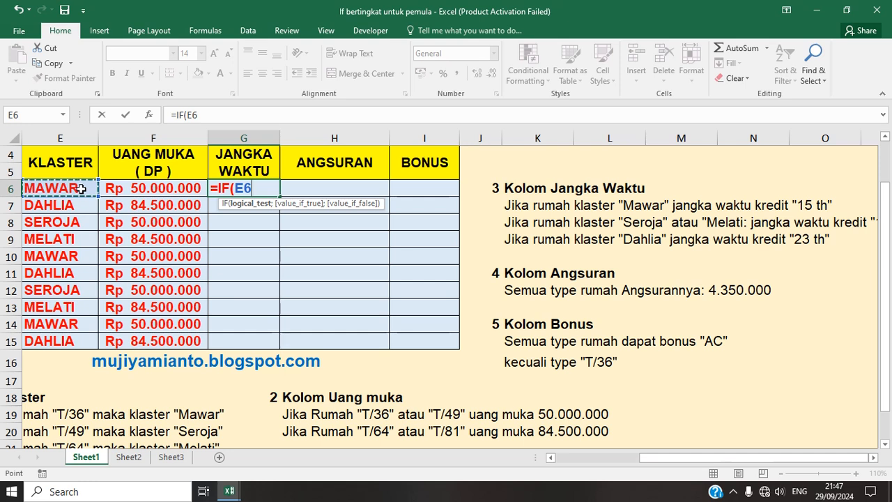
type("=")
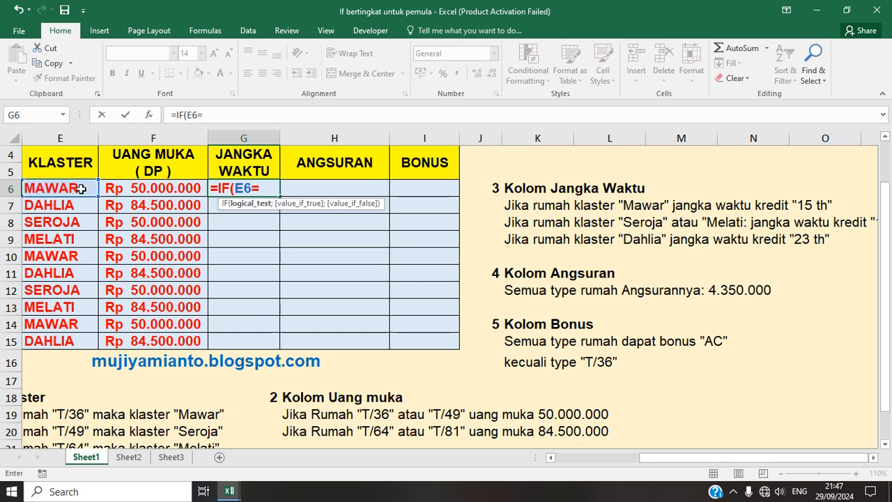
type("\"MAWA")
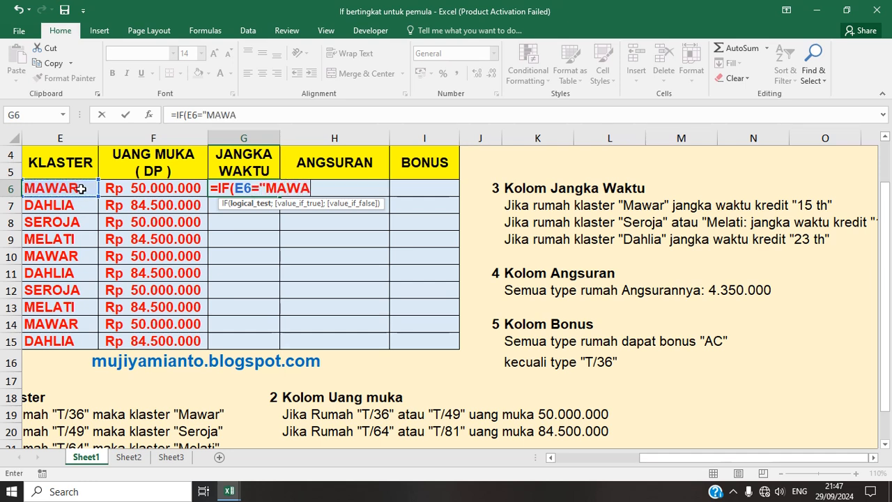
type("R\";")
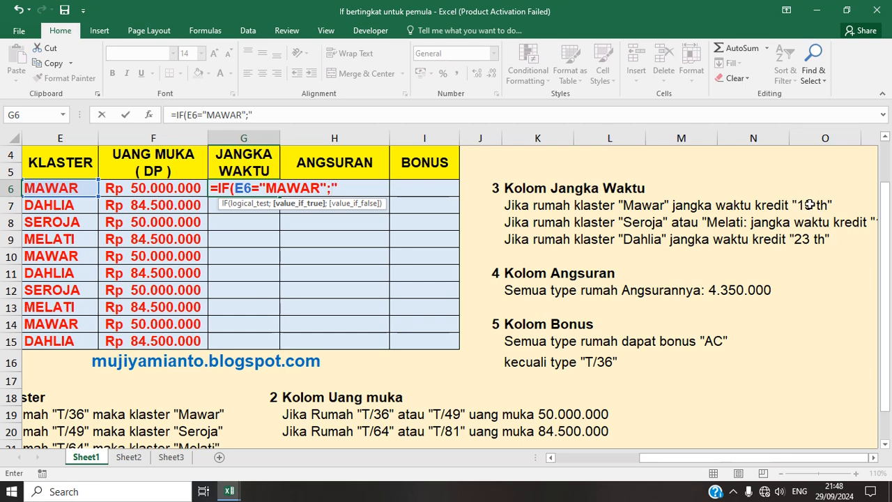
type("5 th\";")
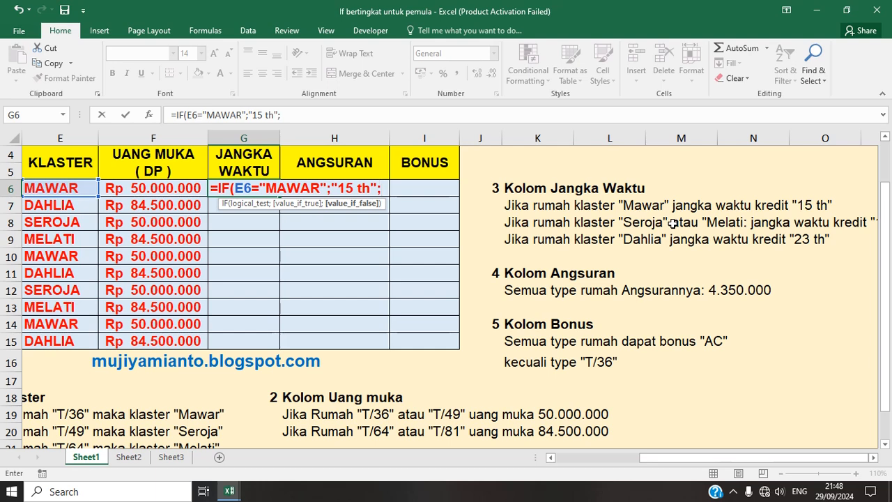
Step: Nest a second IF in G6's formula with an OR test for E6 equal to "SEROJA" or "MELATI"
type("IF(")
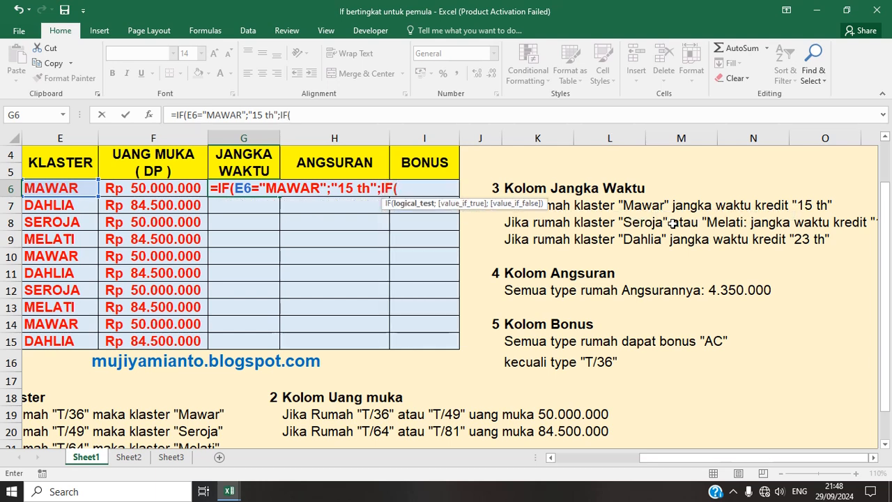
type("OR(")
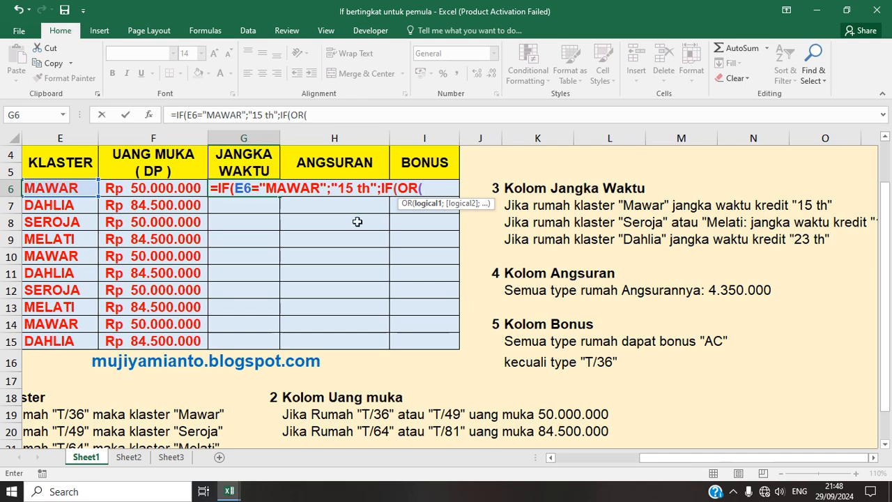
left_click(74, 187)
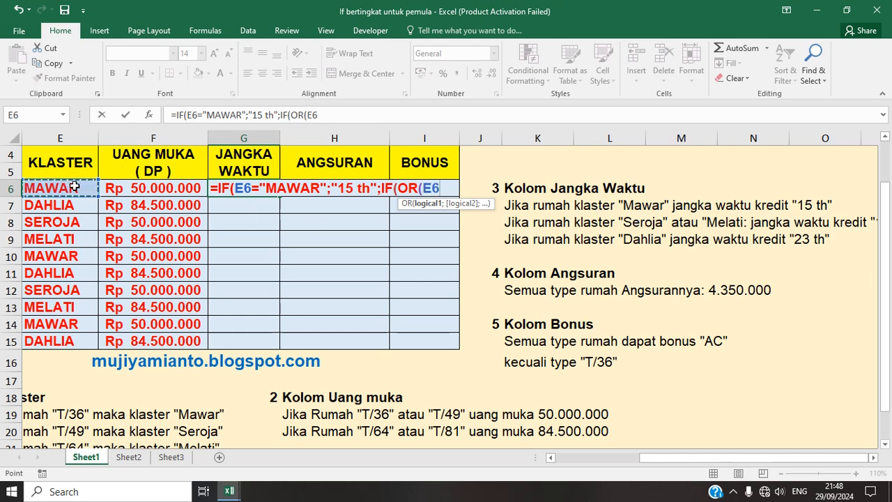
type("=")
type("SEROJA")
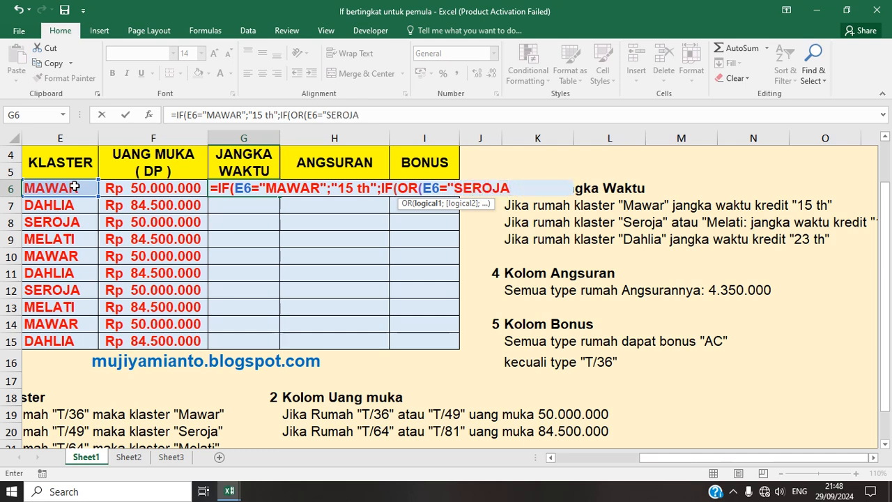
type("\";")
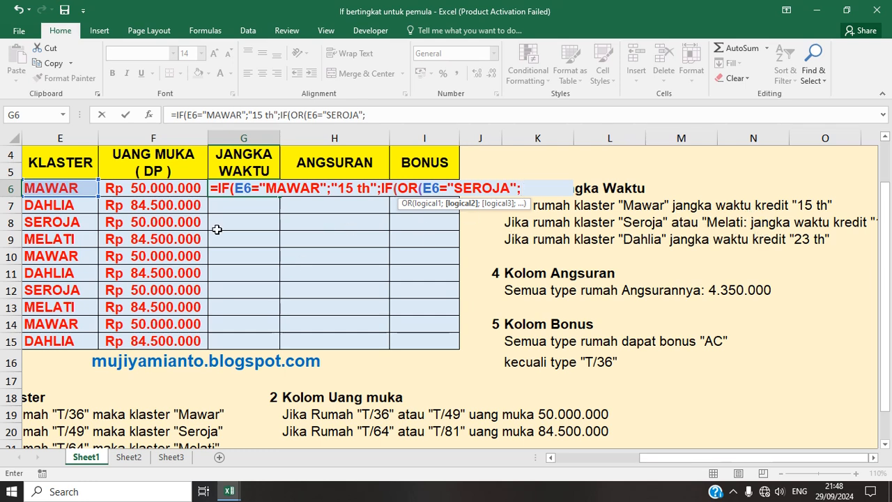
left_click(66, 187)
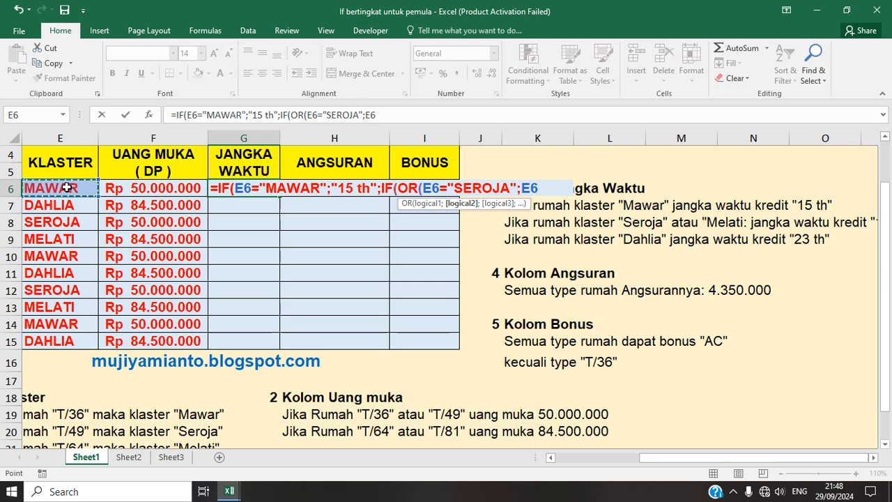
type("=")
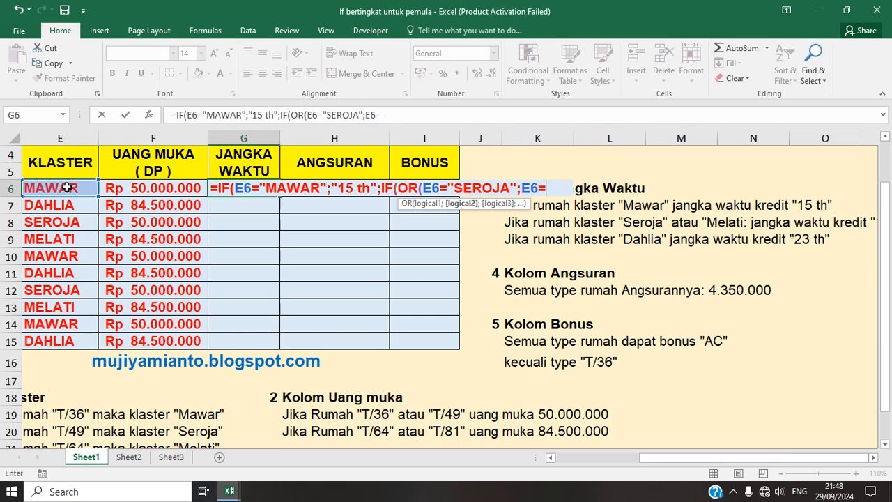
type("\"MELATI")
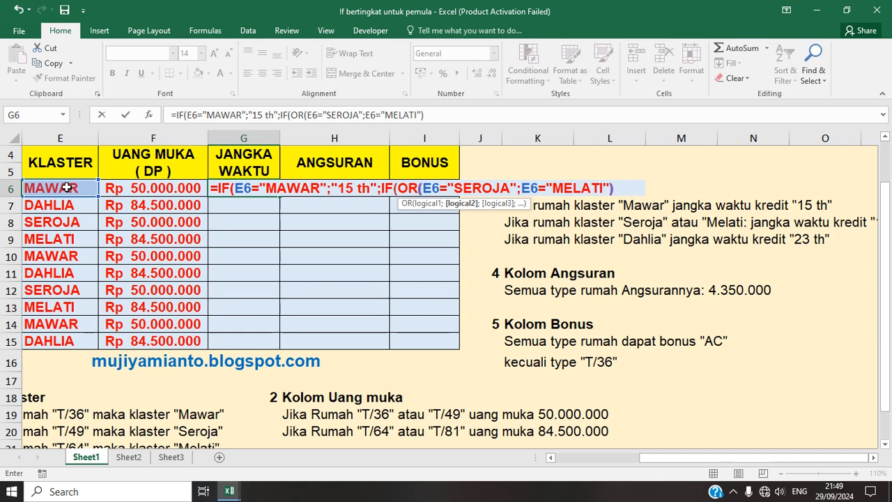
type("\");")
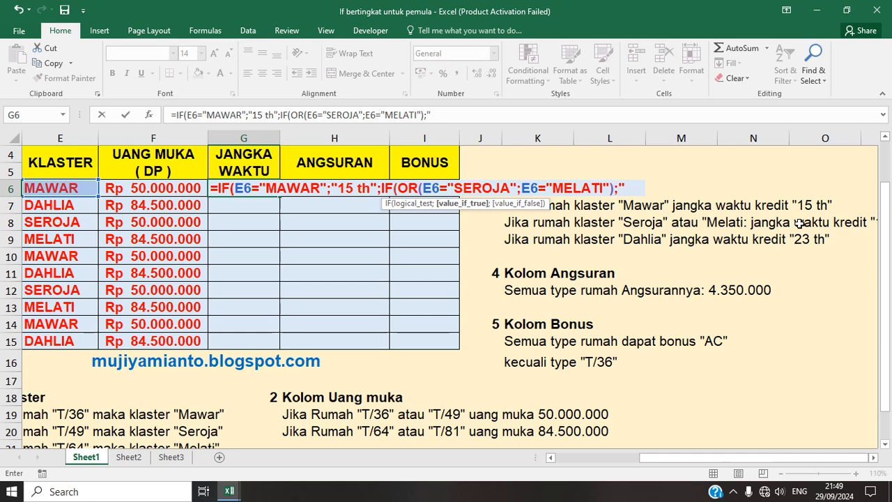
Step: Finish G6's nested IF with "18 th" as the true value and "23 th" as the false value, and fill the formula down to G15
type("18 th\"")
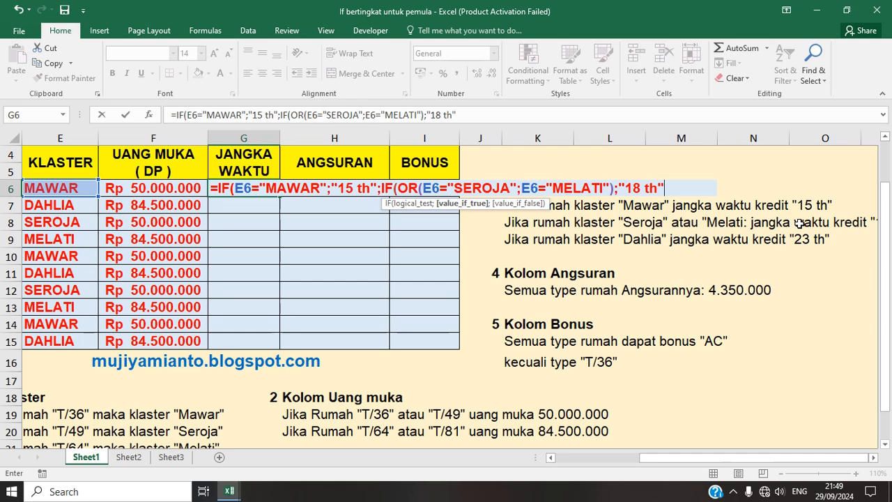
type(";")
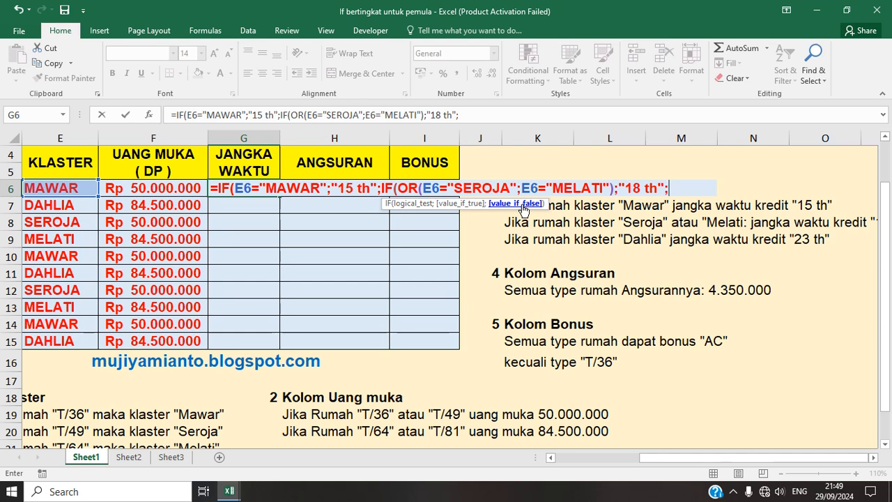
type("\"23 th\")")
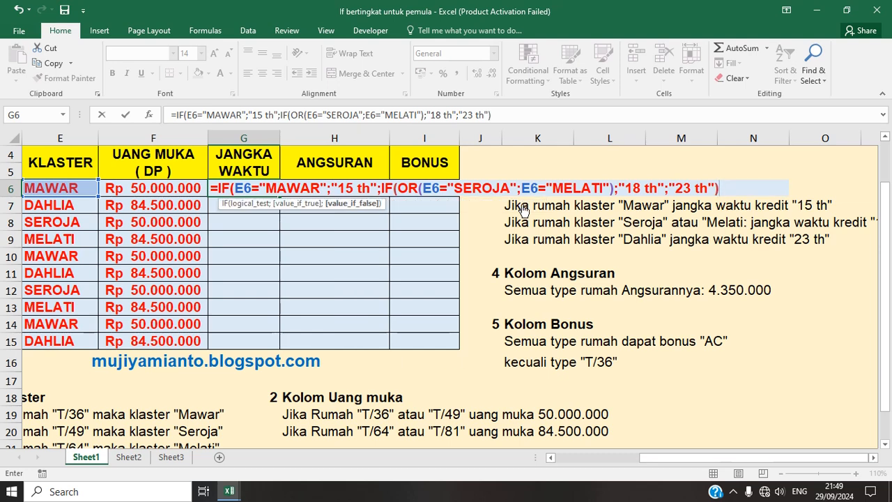
type(")")
key("Return")
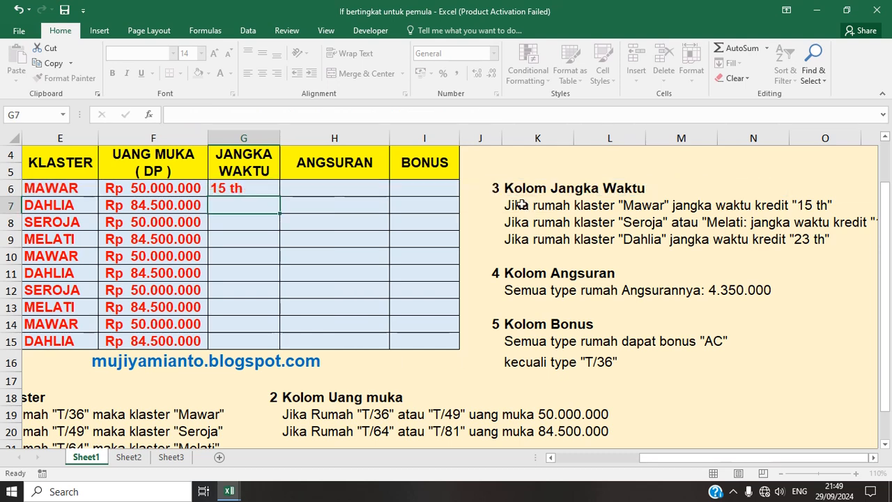
left_click(234, 186)
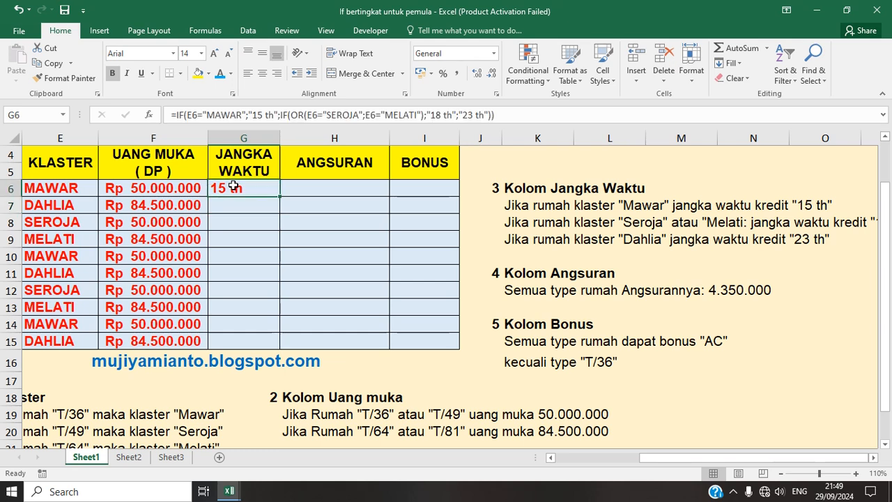
left_click_drag(281, 197, 273, 341)
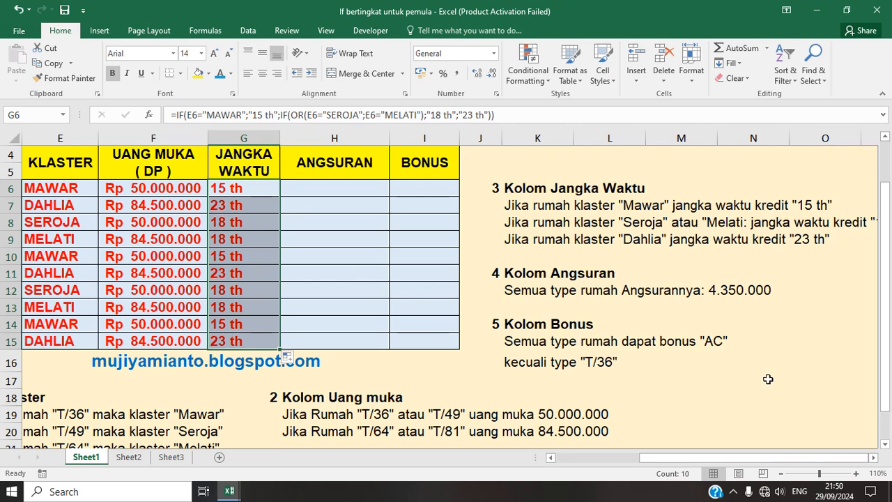
Step: Enter 4350000 in H6 of the Angsuran column and fill it down to H15
left_click(555, 460)
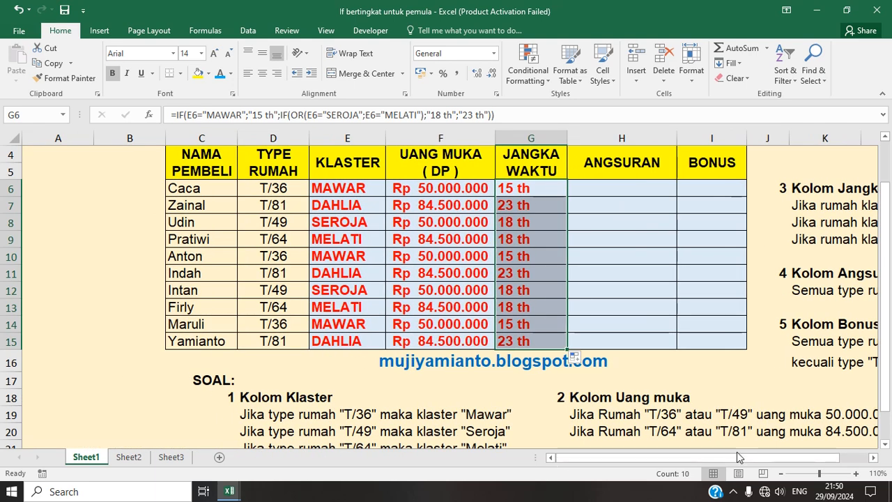
left_click(875, 458)
left_click(875, 458)
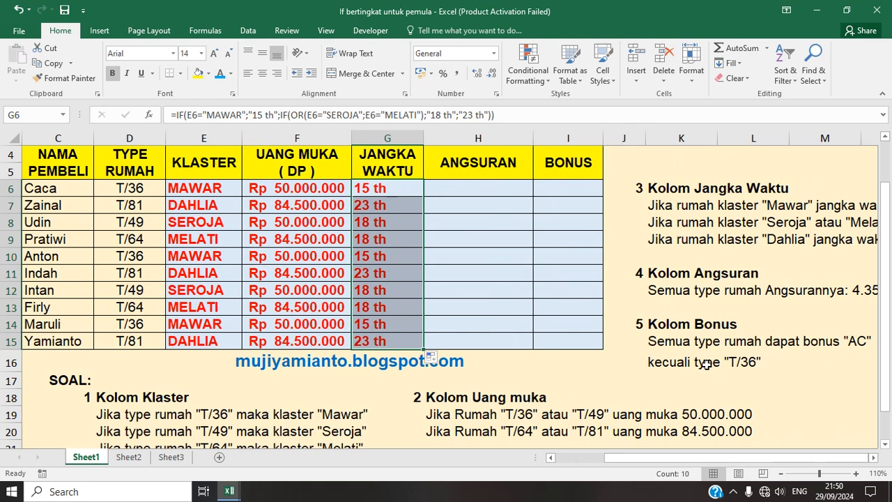
left_click(485, 191)
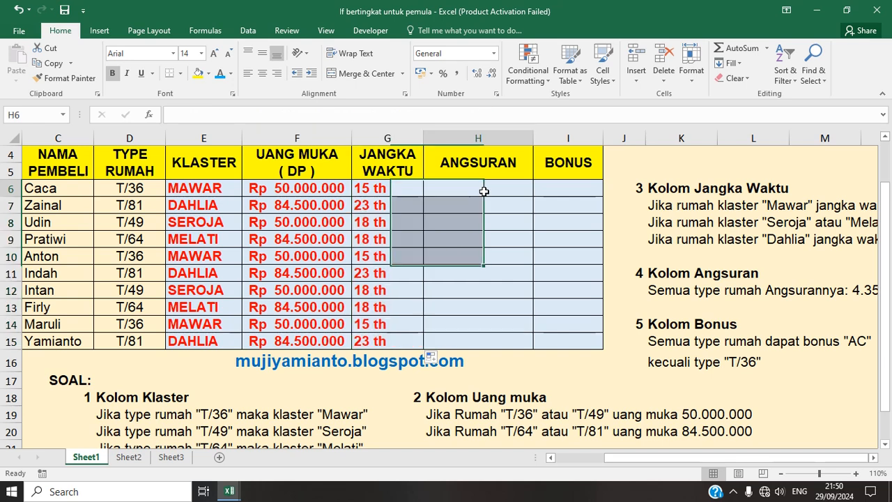
left_click(875, 458)
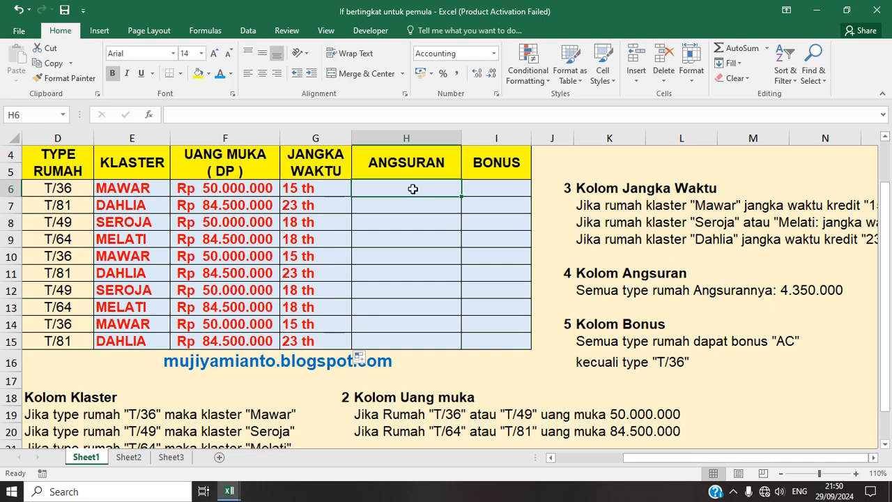
type("4.")
type("3")
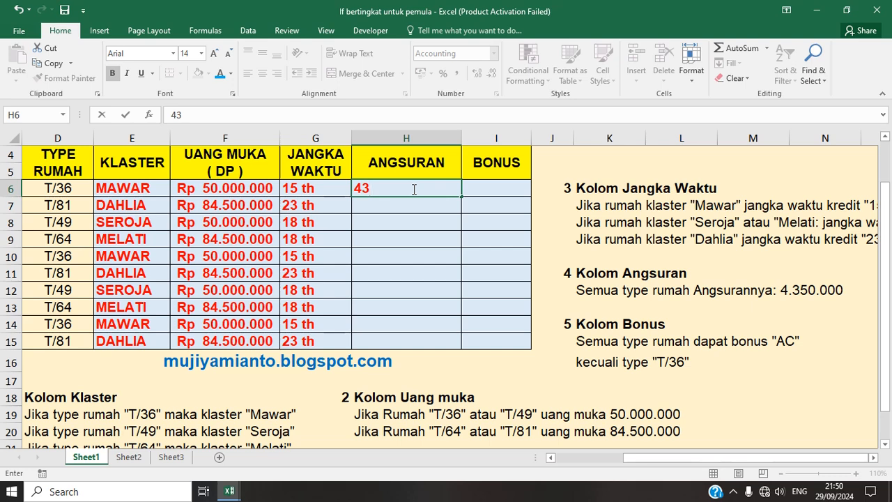
type("50.")
type("0000")
key("Return")
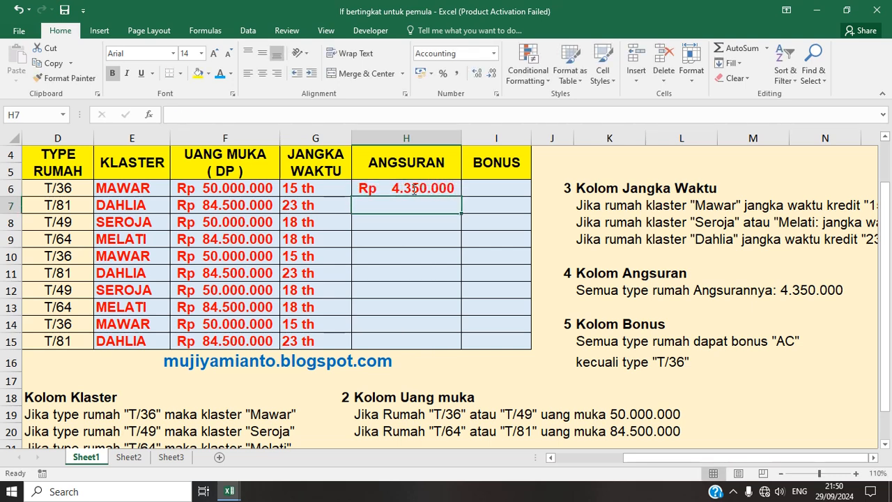
left_click(444, 188)
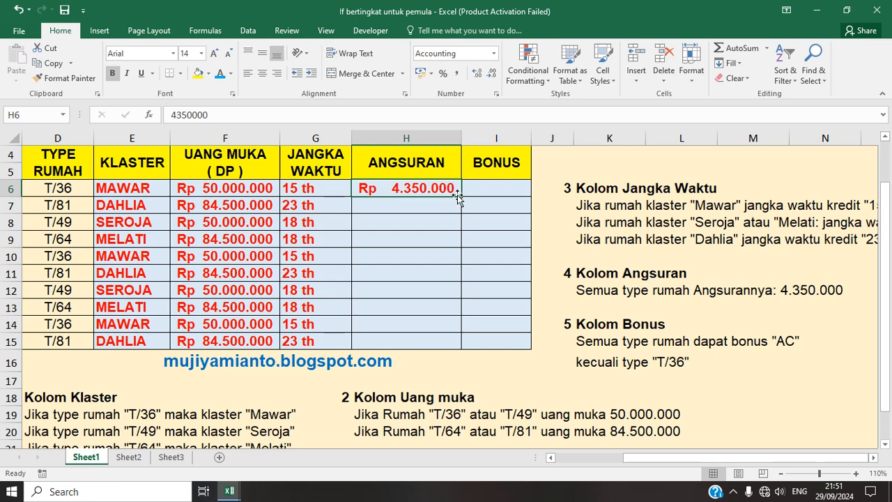
left_click_drag(460, 196, 458, 343)
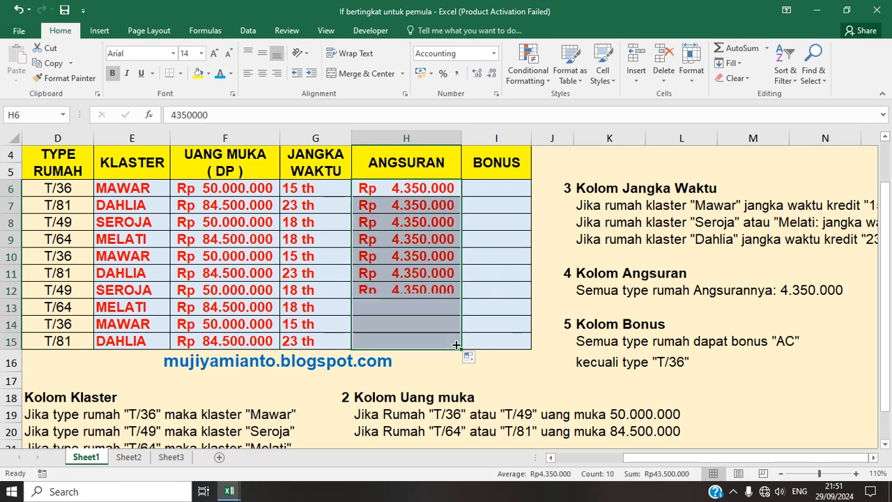
Step: Open the first Bonus cell, I6, for editing
left_click(521, 188)
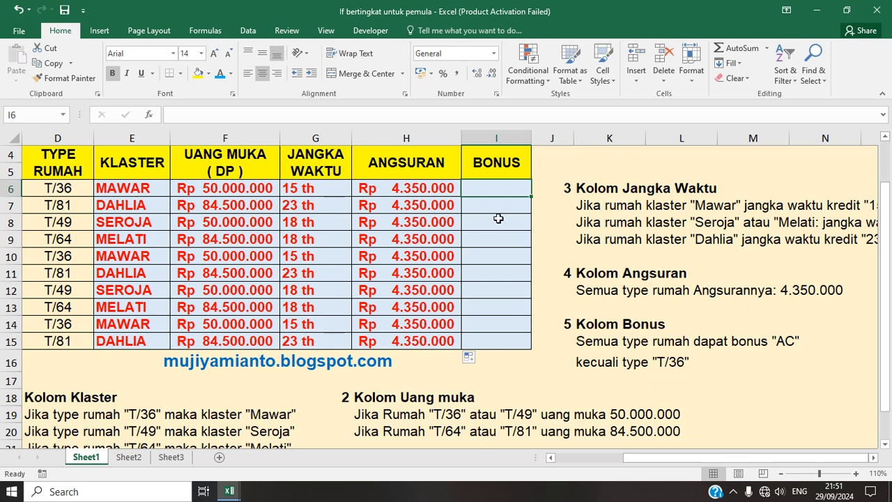
double_click(498, 185)
type("=")
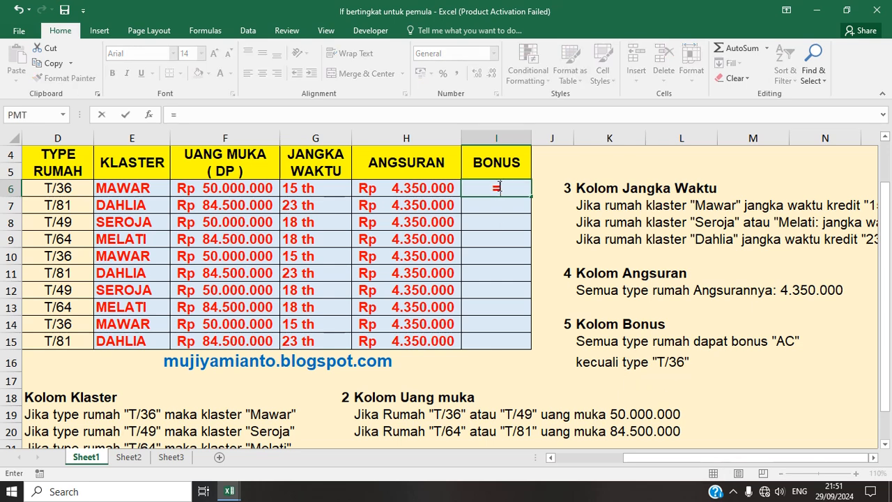
type("if(")
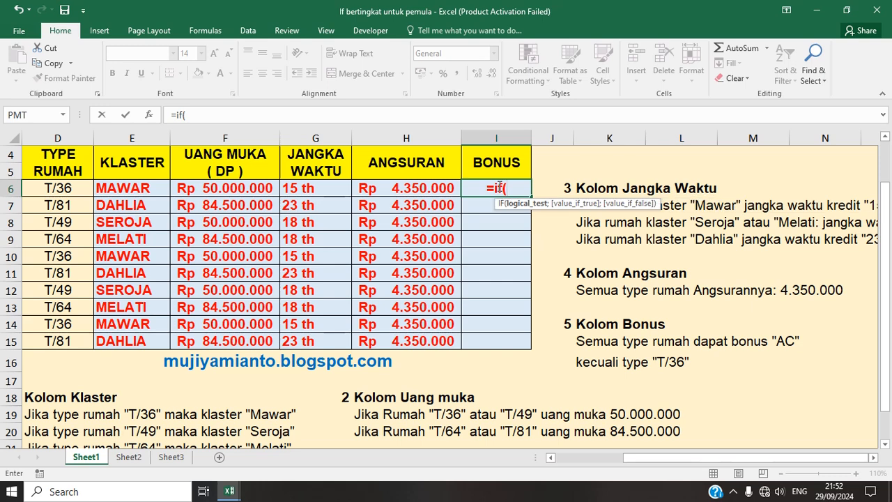
key("BackSpace")
key("BackSpace")
key("BackSpace")
key("Escape")
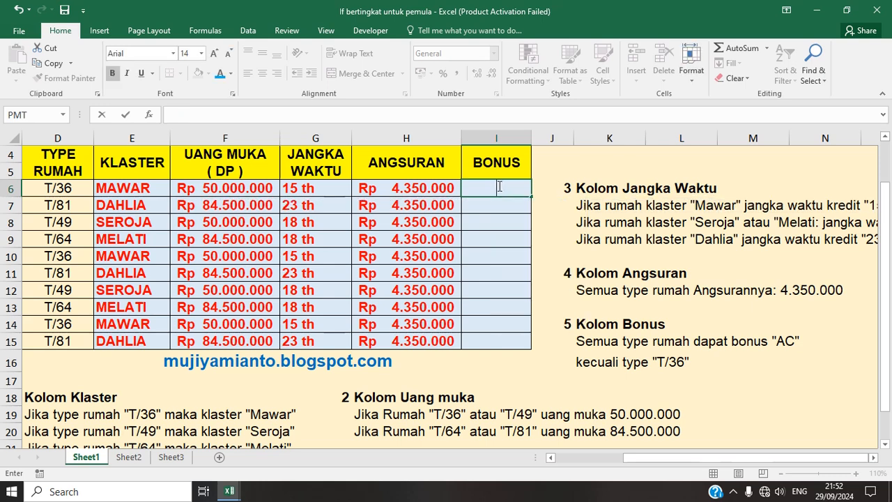
Step: Start an IF formula in I6 that returns "-" when D6 equals "T/36"
type("=")
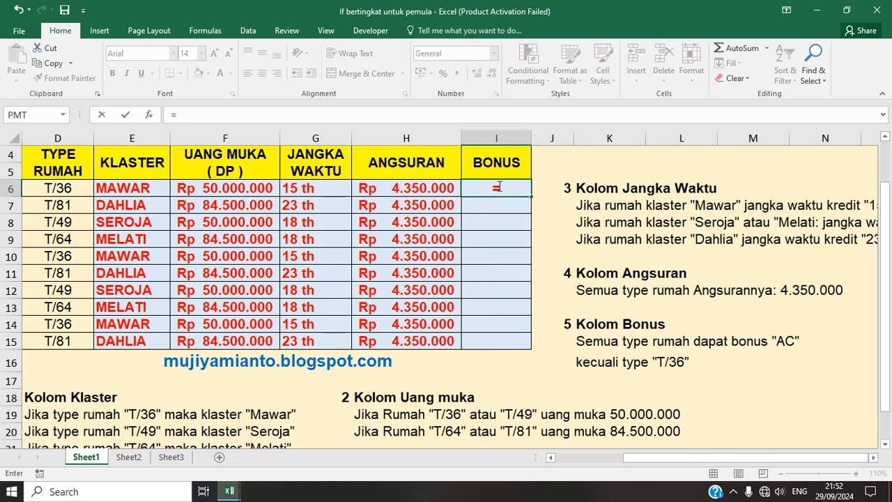
type("if(")
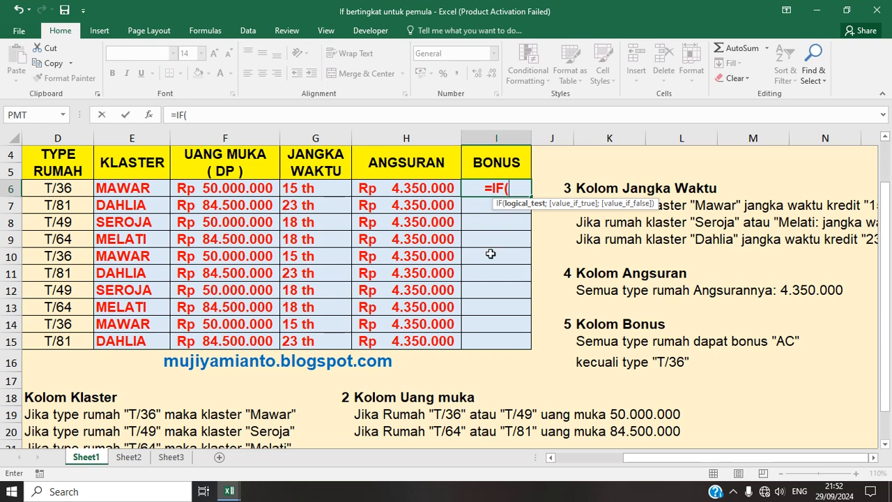
left_click(67, 189)
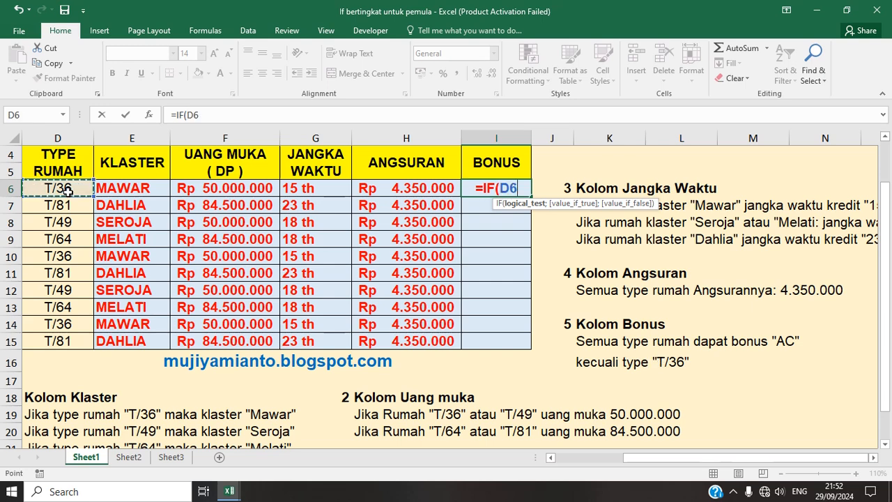
type("=")
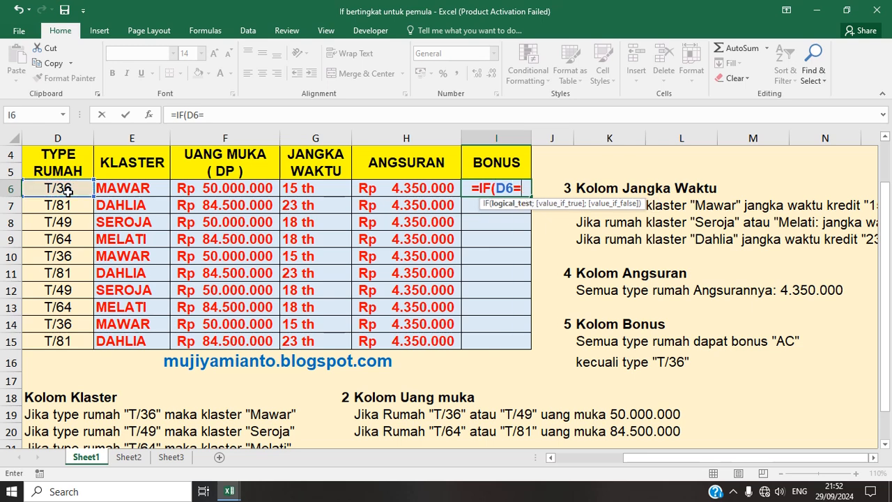
type("\"")
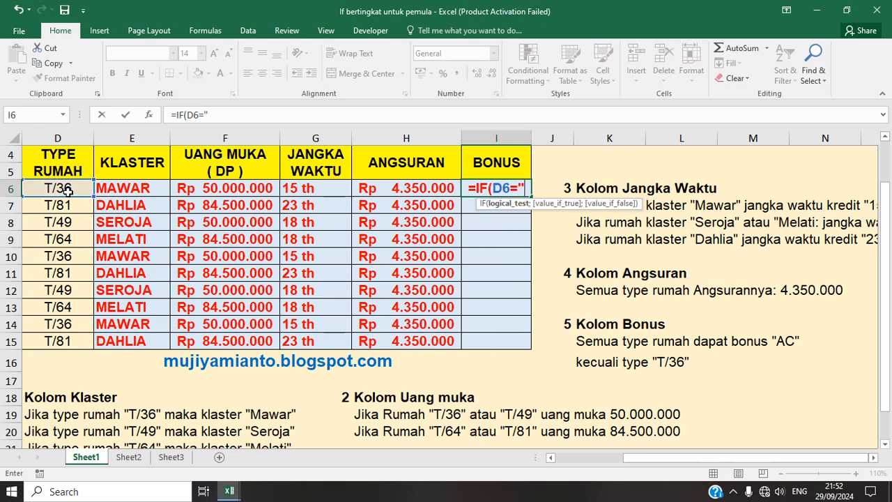
type("T/36")
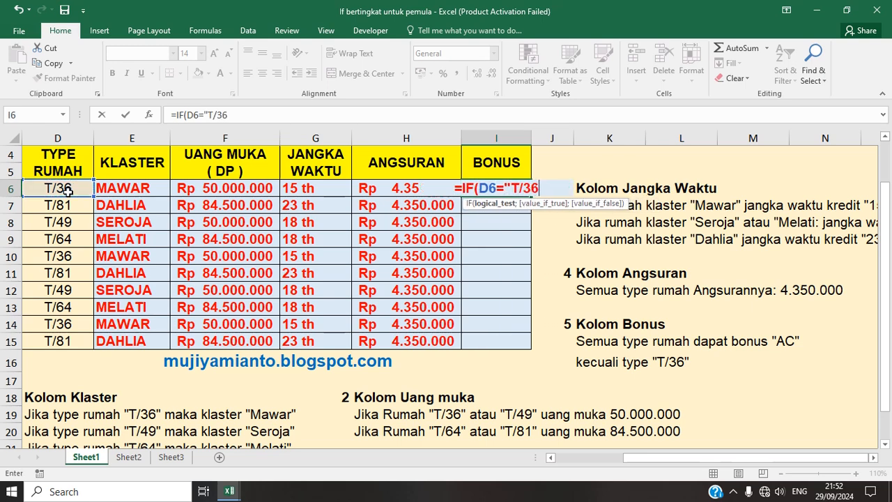
type("\";")
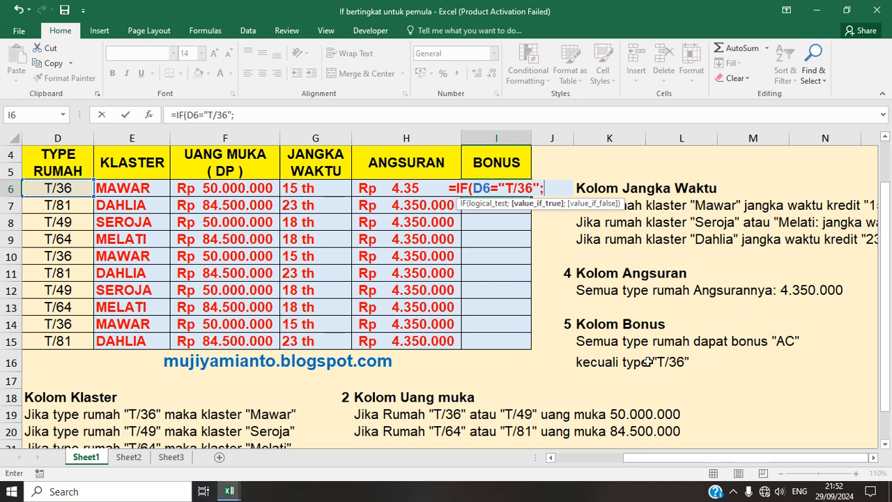
type("\"")
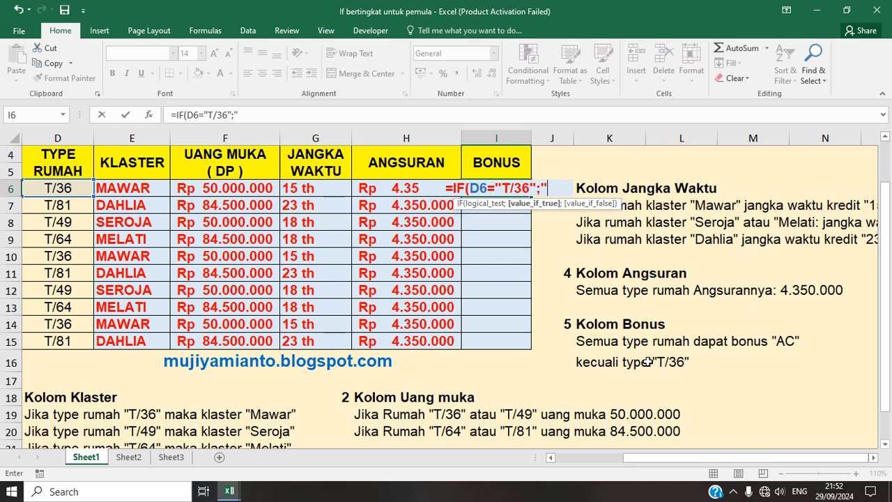
type("-\";")
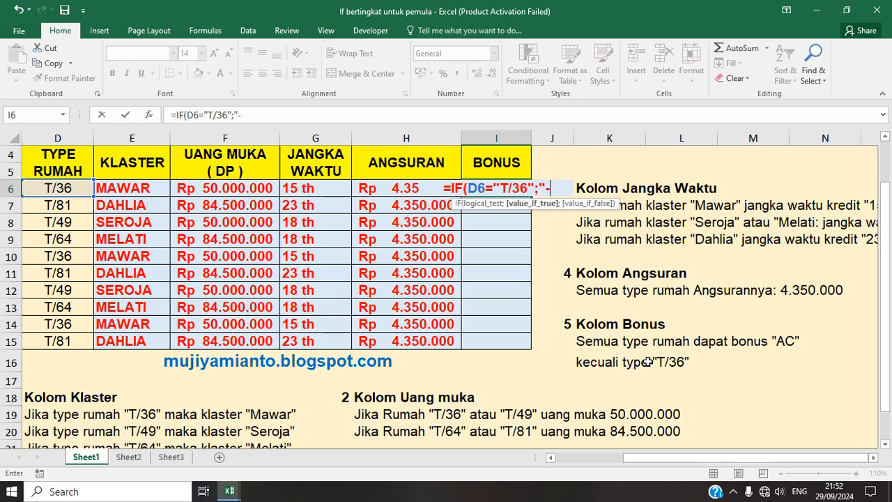